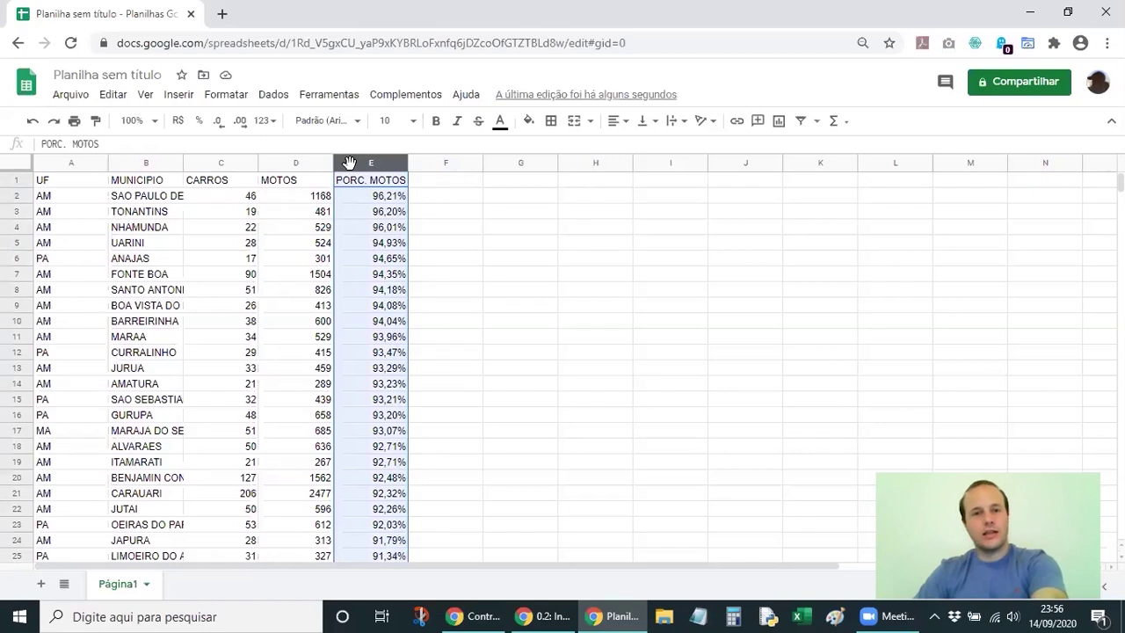
Clear the PORC. MOTOS percentages from column E and reselect cell A1
{"action": "key", "text": "Delete"}
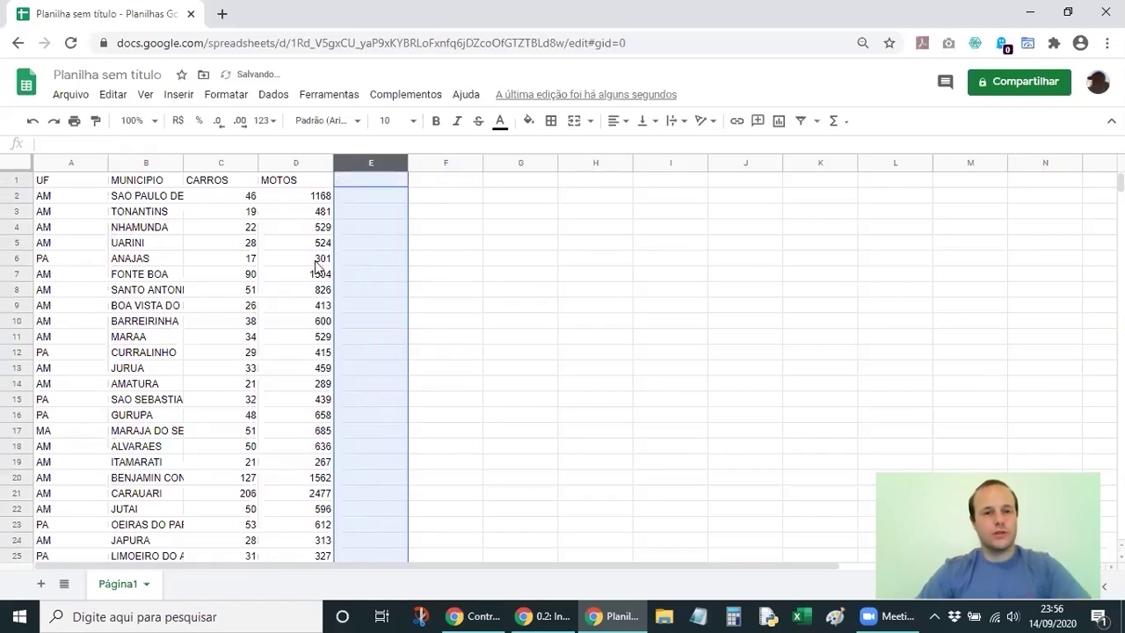
{"action": "left_click", "coordinate": [151, 263]}
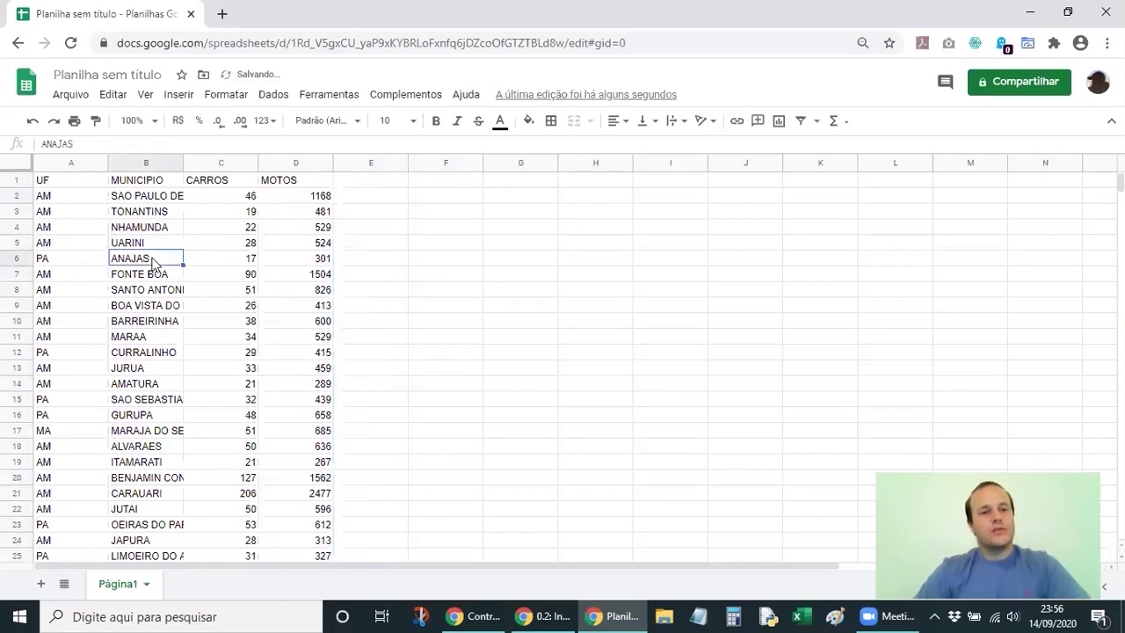
{"action": "left_click", "coordinate": [79, 182]}
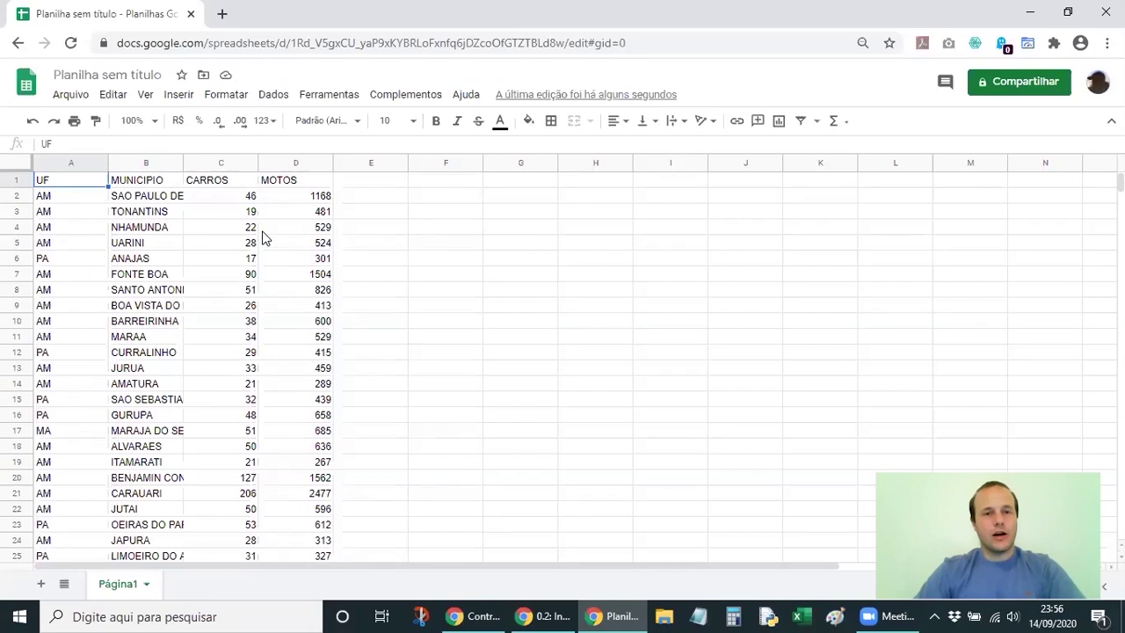
{"action": "left_click", "coordinate": [266, 98]}
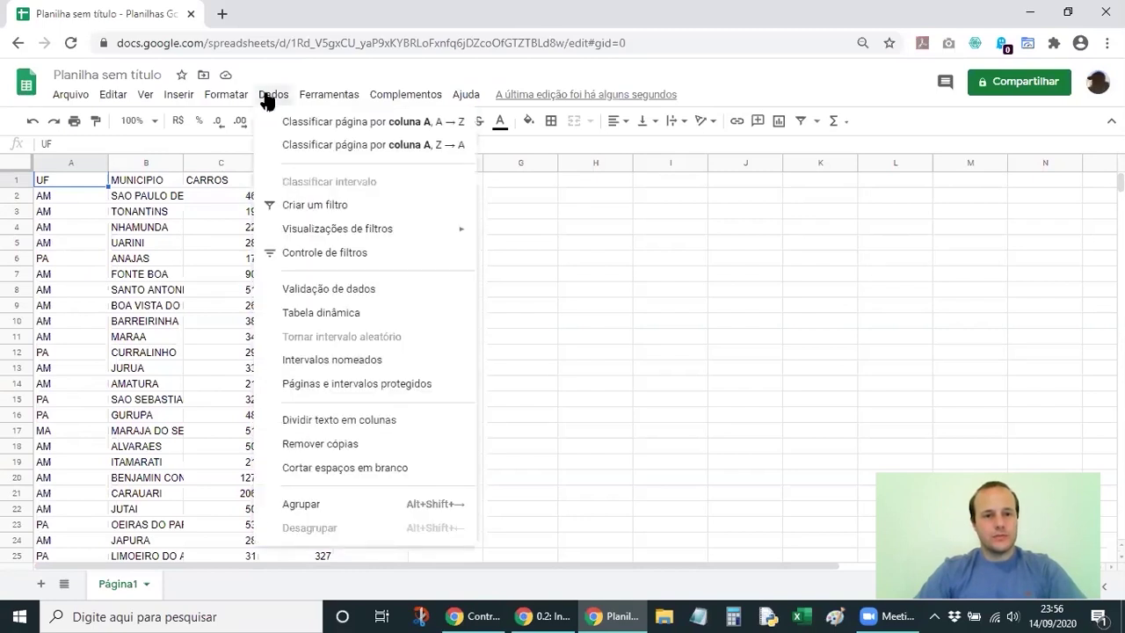
Create a pivot table on a new sheet from the Página1!A1:D5572 data
{"action": "left_click", "coordinate": [320, 314]}
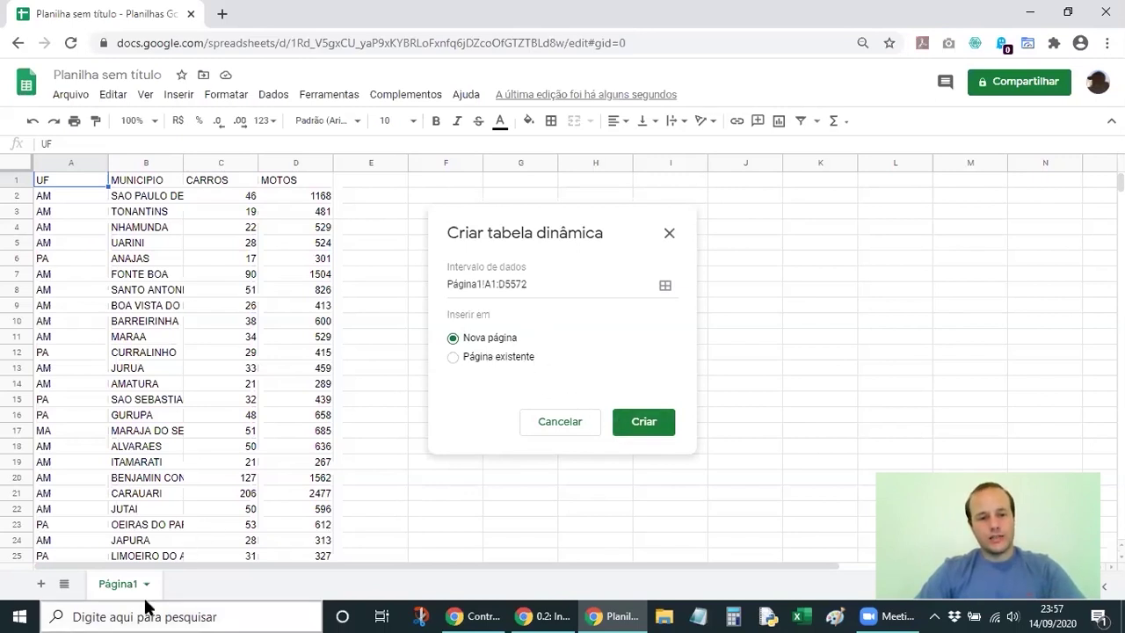
{"action": "left_click", "coordinate": [644, 424]}
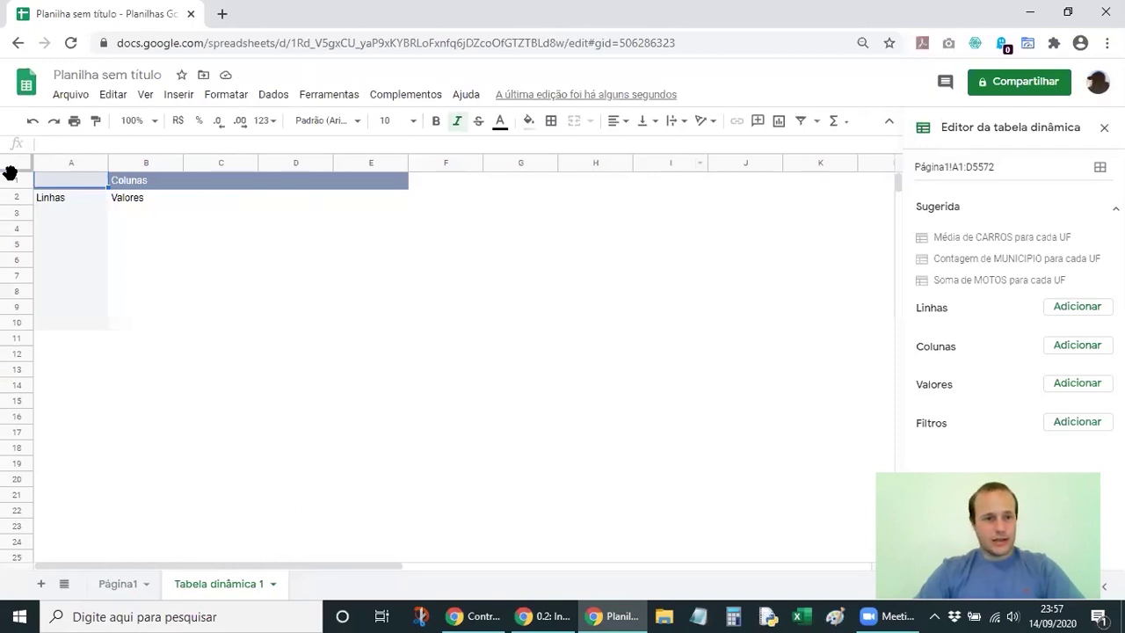
{"action": "left_click", "coordinate": [86, 214]}
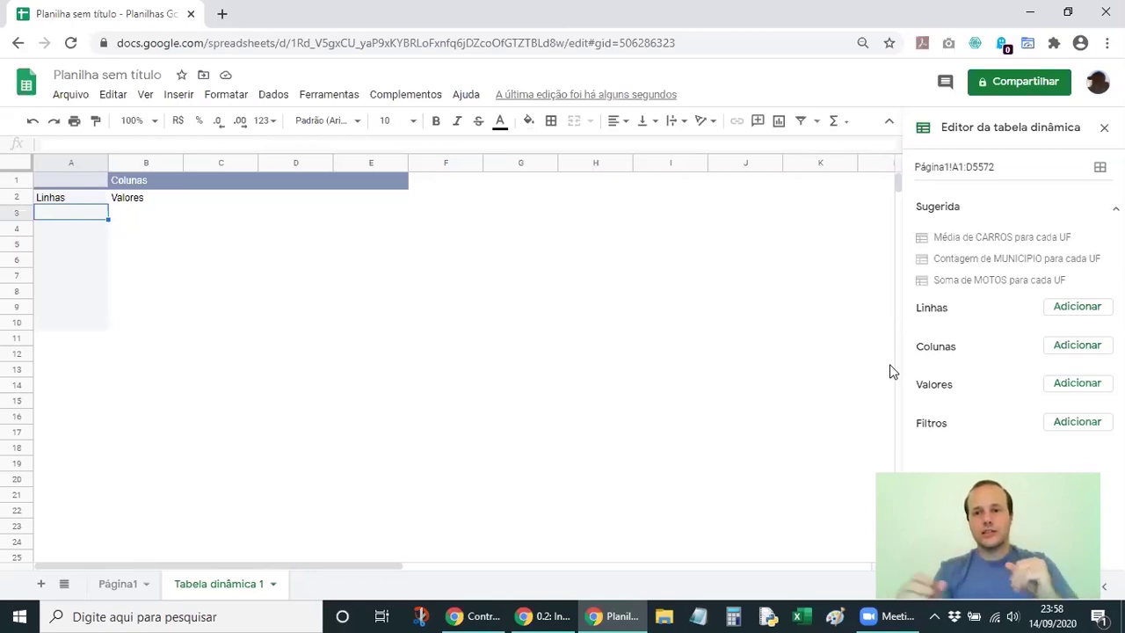
{"action": "key", "text": "Right"}
{"action": "key", "text": "Down"}
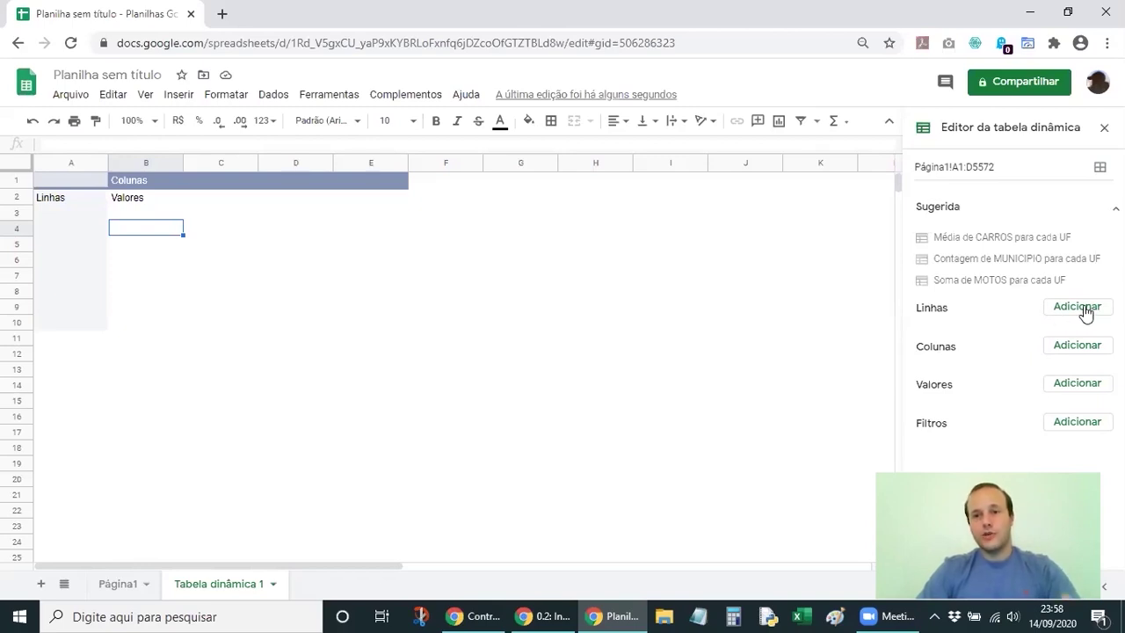
{"action": "left_click", "coordinate": [1085, 310]}
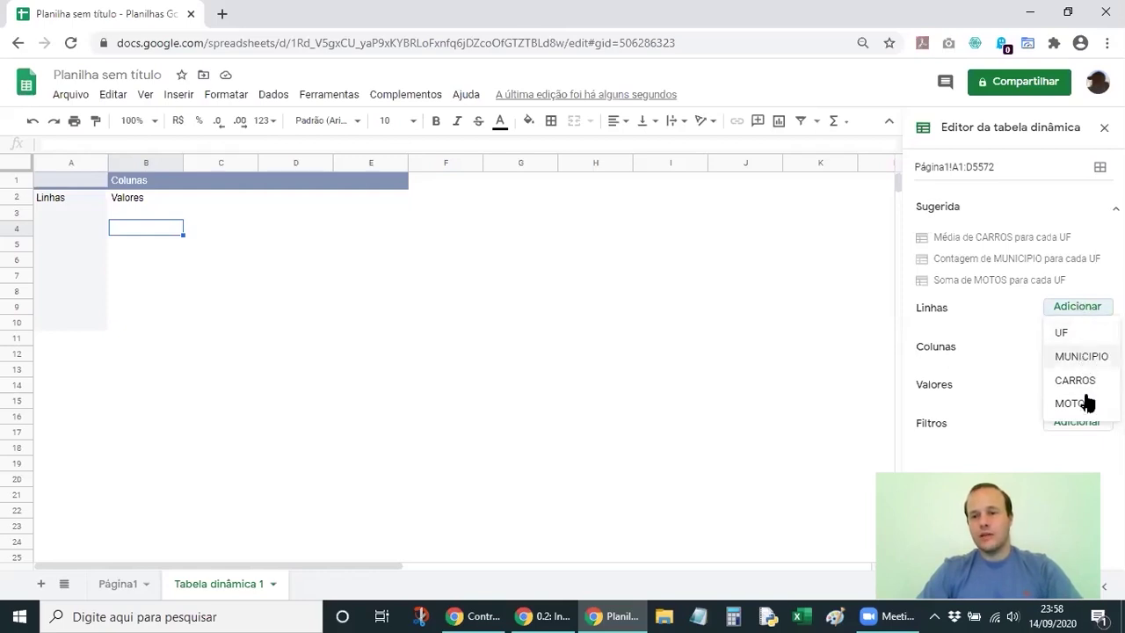
Add UF as pivot rows and SUM of CARROS as values, totalling 70144529
{"action": "left_click", "coordinate": [1079, 334]}
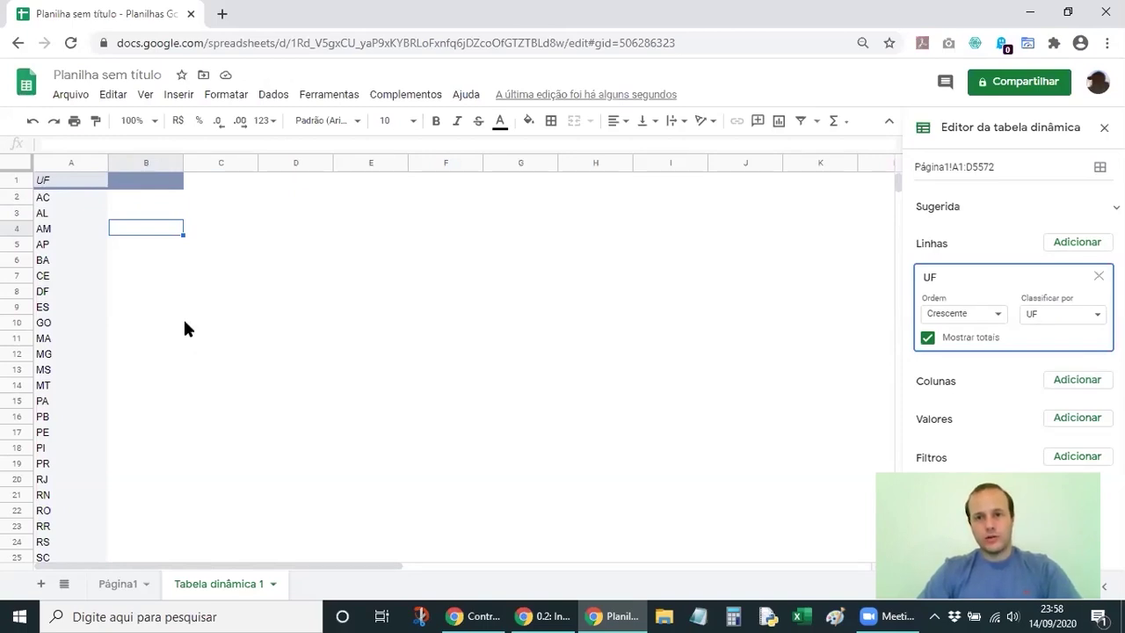
{"action": "left_click", "coordinate": [1073, 423]}
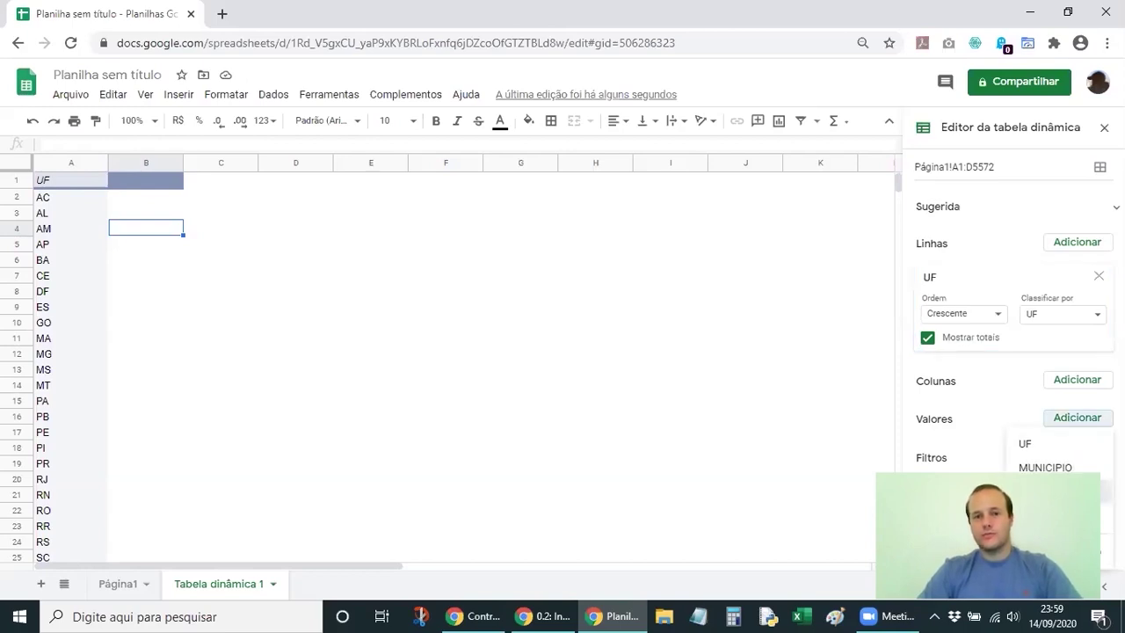
{"action": "left_click", "coordinate": [1047, 490]}
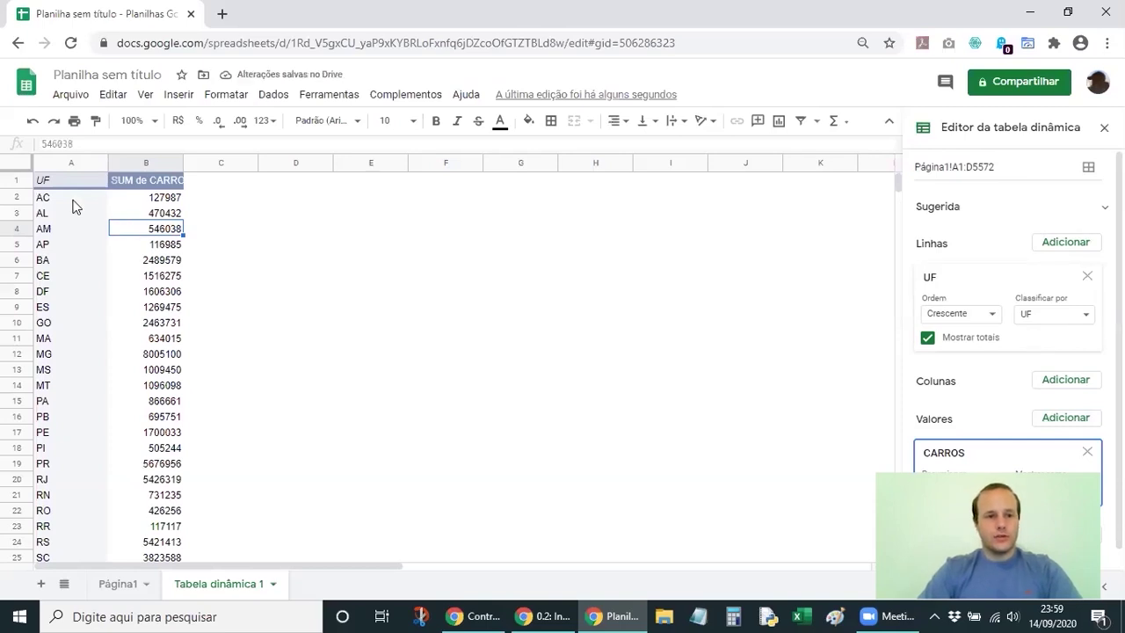
{"action": "left_click", "coordinate": [163, 199]}
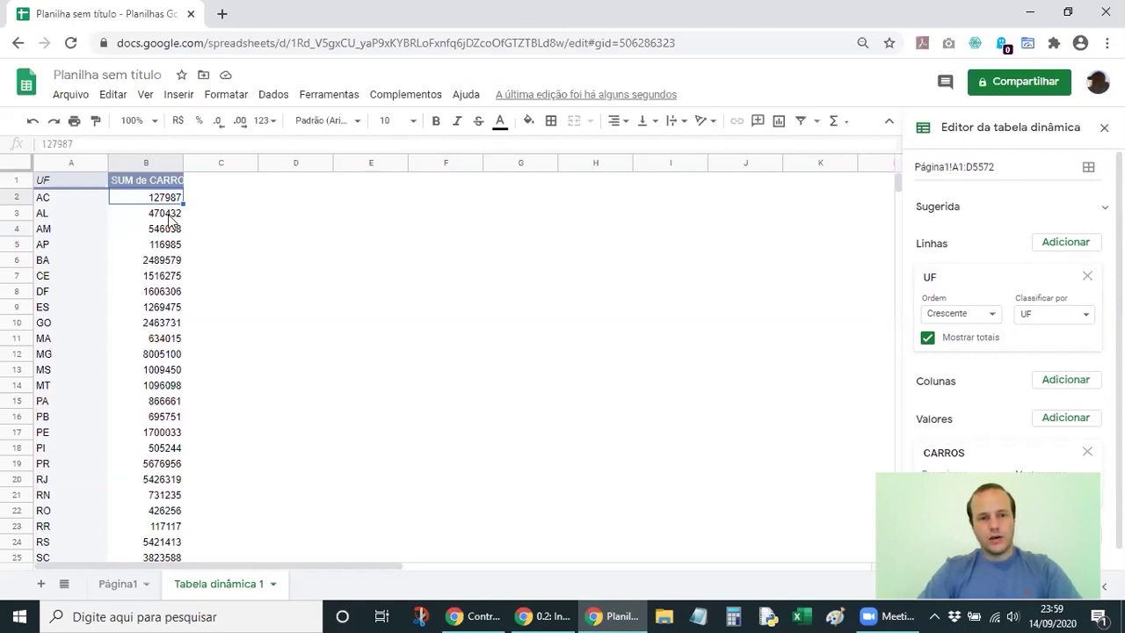
{"action": "scroll", "coordinate": [154, 321], "scroll_direction": "down", "scroll_amount": 3}
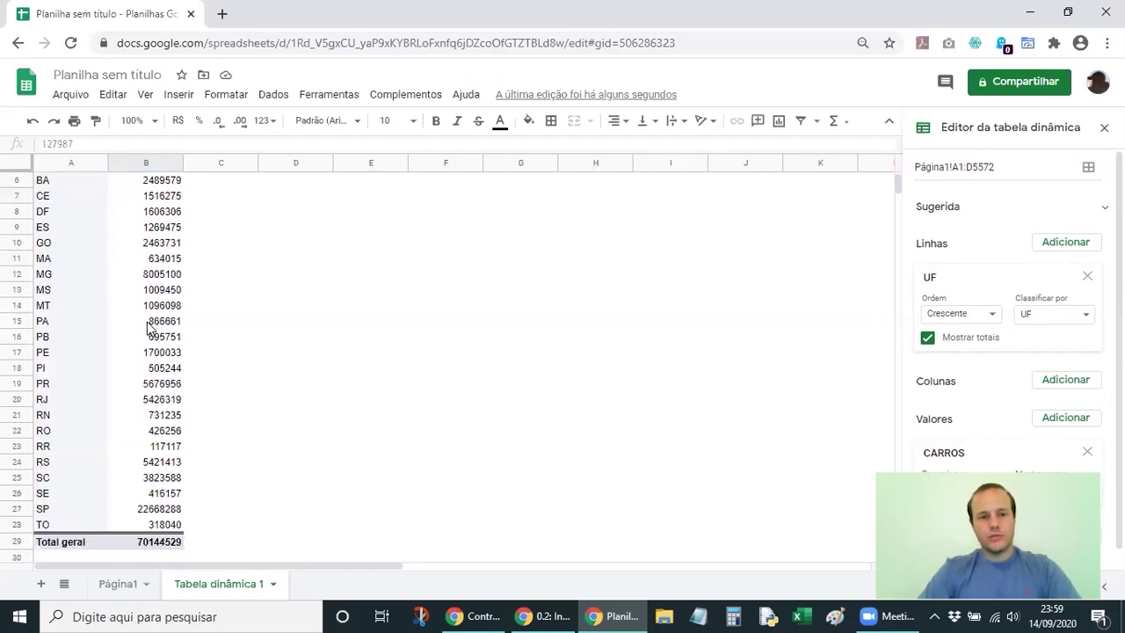
{"action": "scroll", "coordinate": [149, 327], "scroll_direction": "up", "scroll_amount": 3}
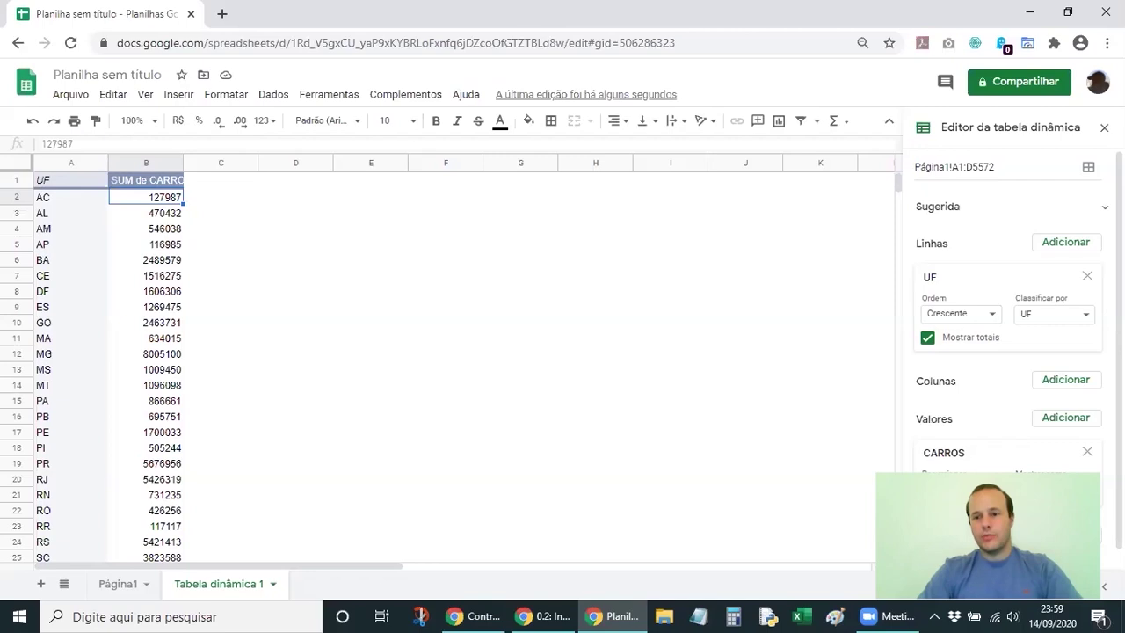
{"action": "left_click", "coordinate": [967, 491]}
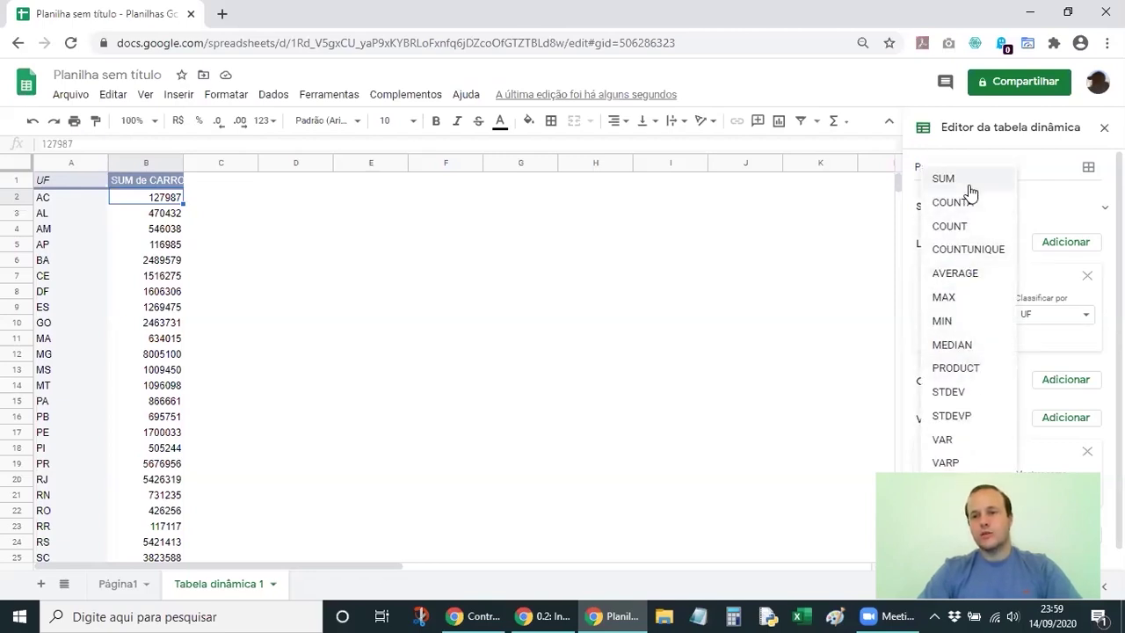
{"action": "left_click", "coordinate": [968, 303]}
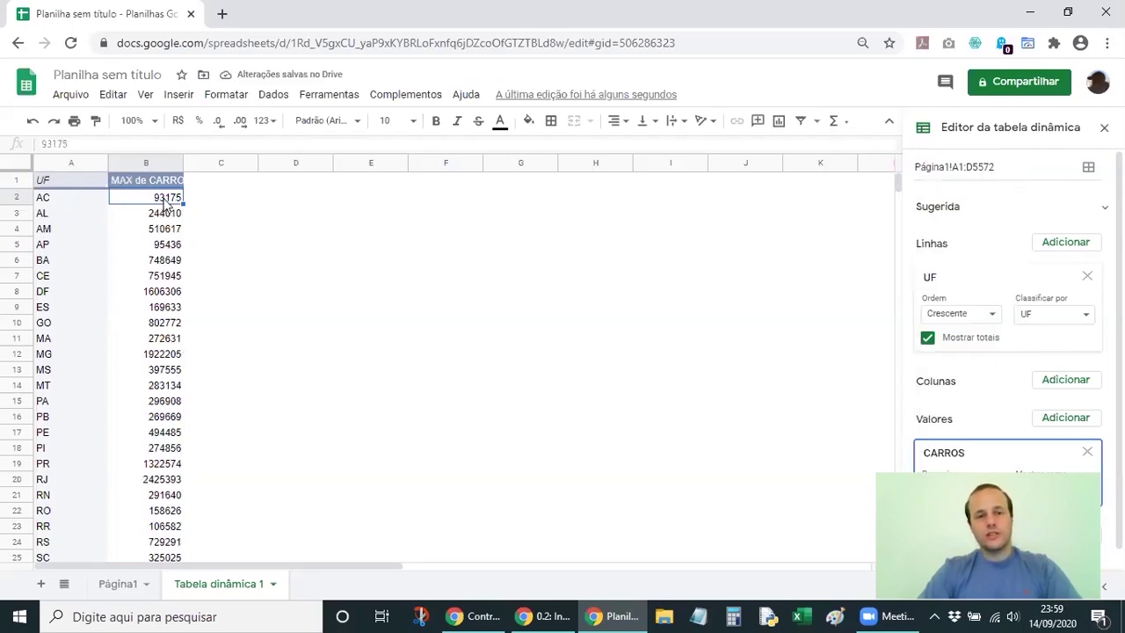
{"action": "left_click", "coordinate": [79, 201]}
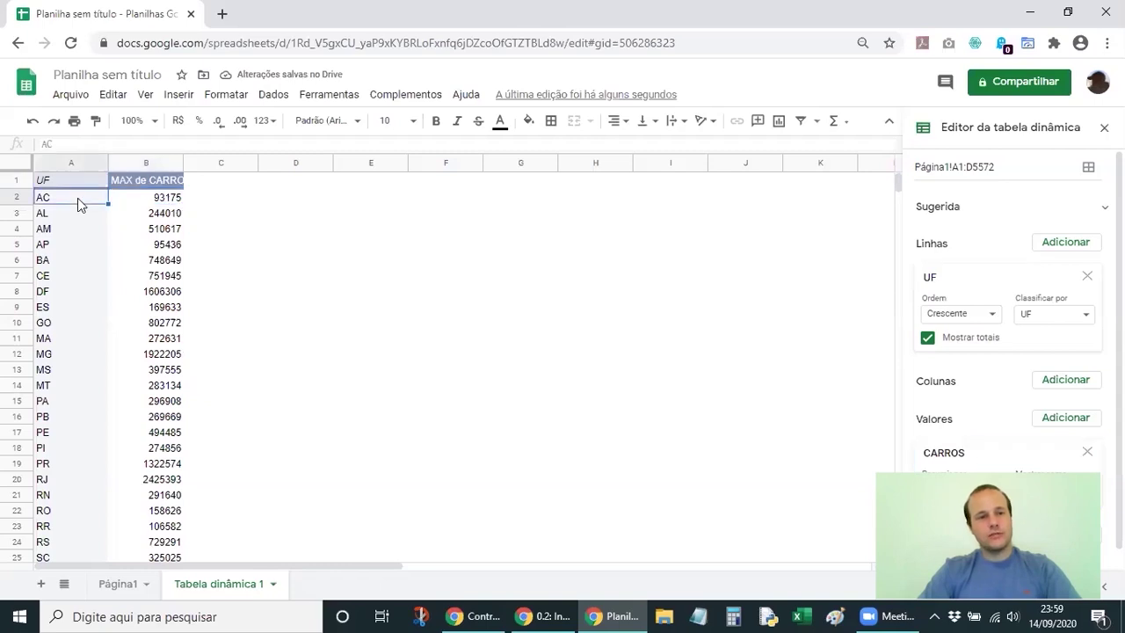
{"action": "left_click", "coordinate": [162, 201]}
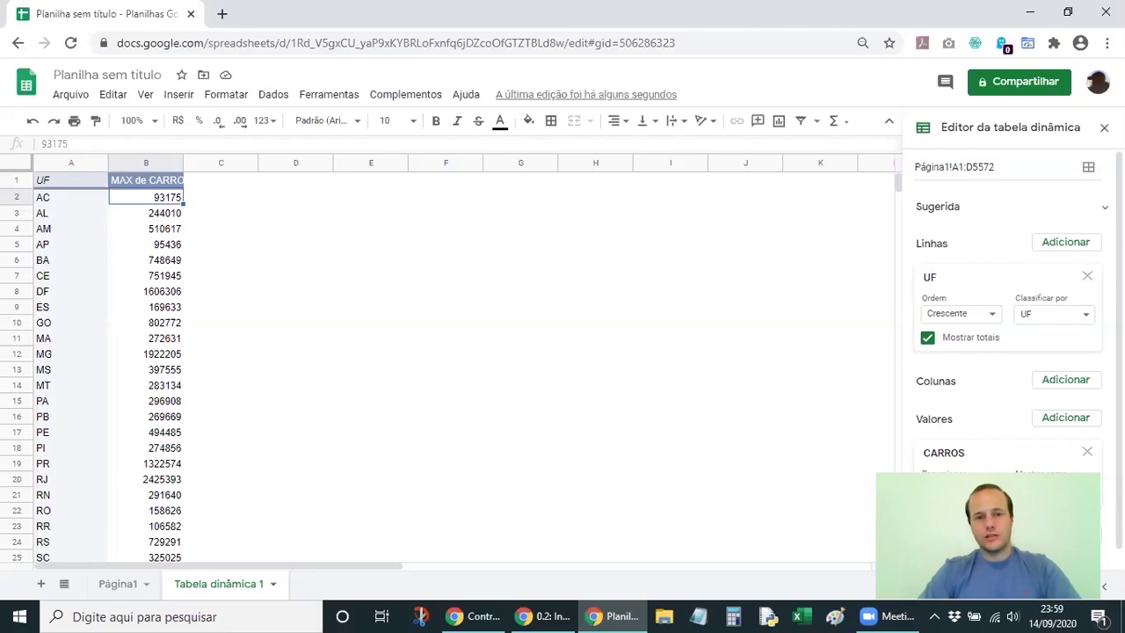
{"action": "left_click", "coordinate": [963, 489]}
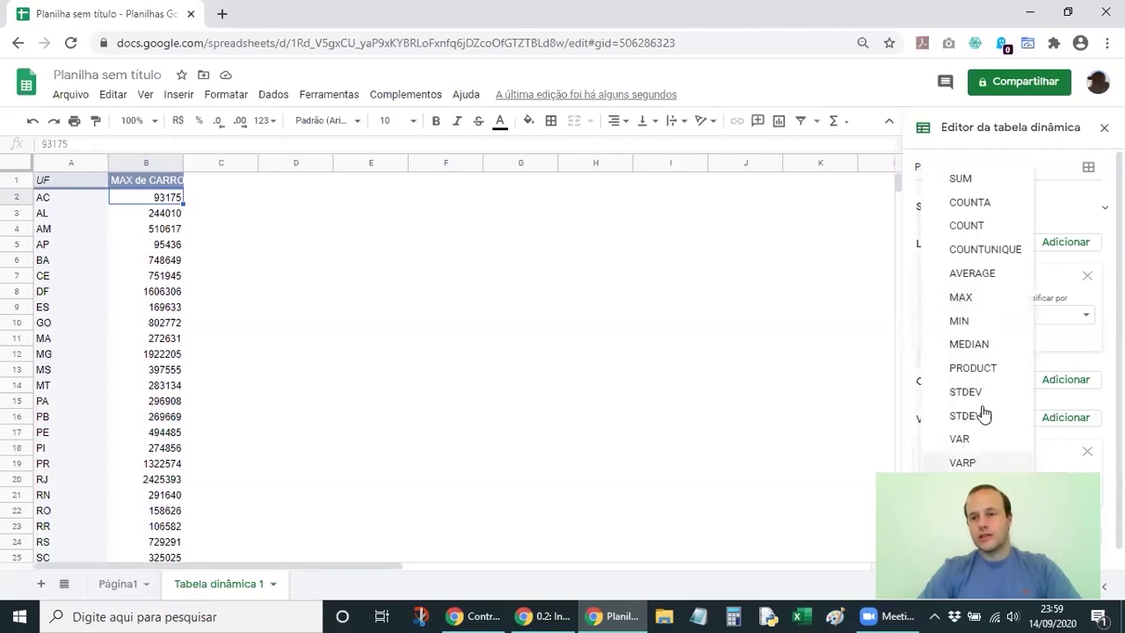
{"action": "left_click", "coordinate": [976, 275]}
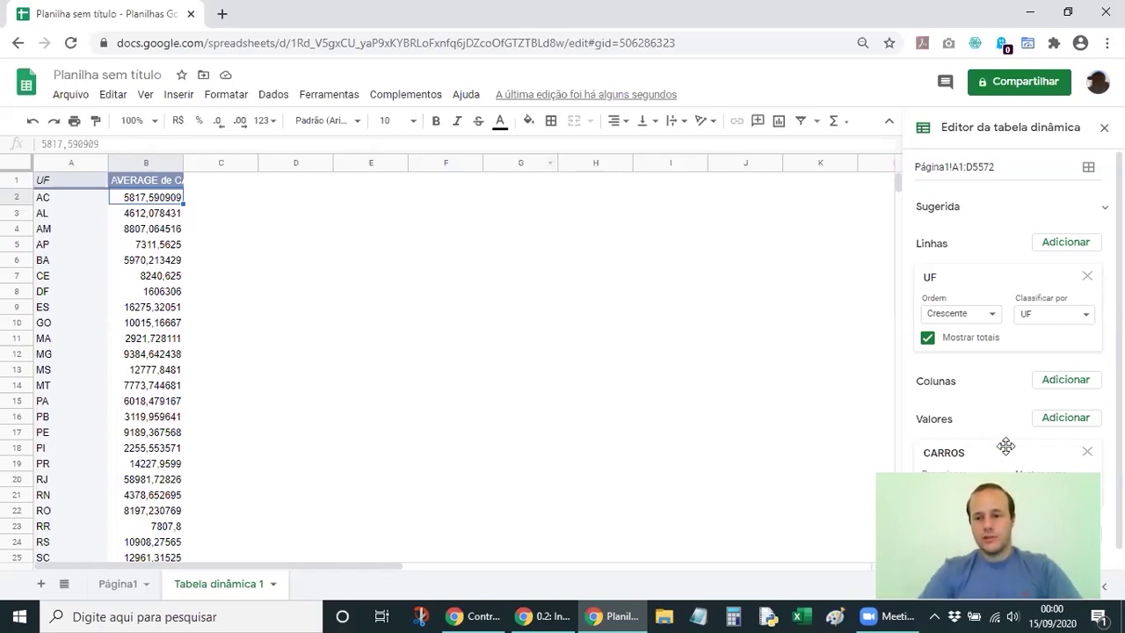
{"action": "left_click", "coordinate": [958, 490]}
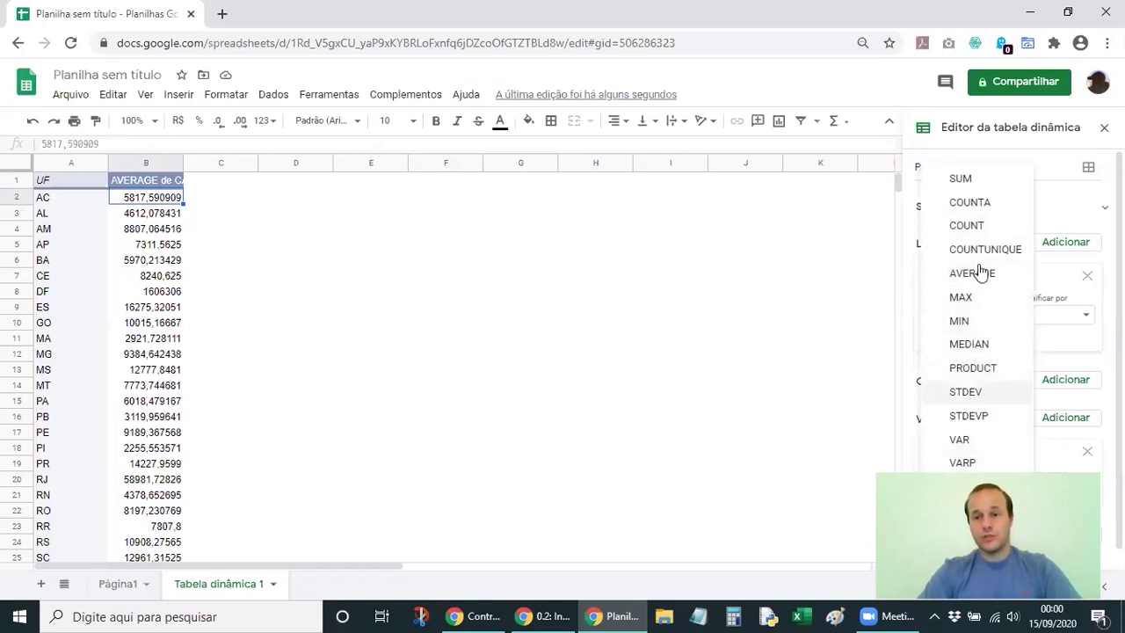
{"action": "left_click", "coordinate": [900, 469]}
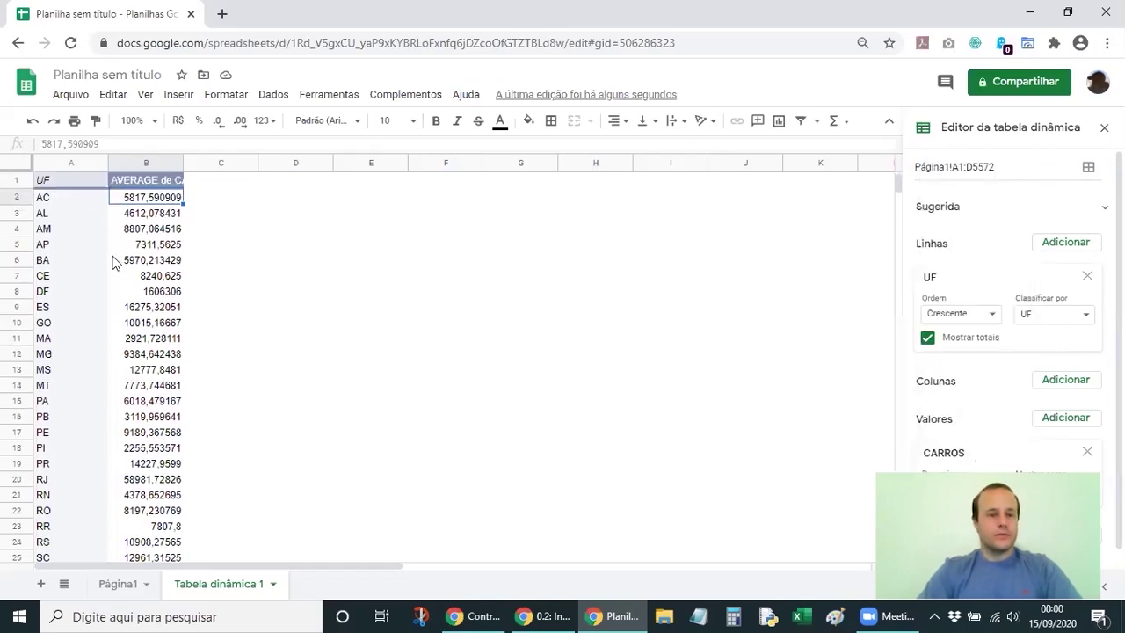
{"action": "left_click", "coordinate": [121, 589]}
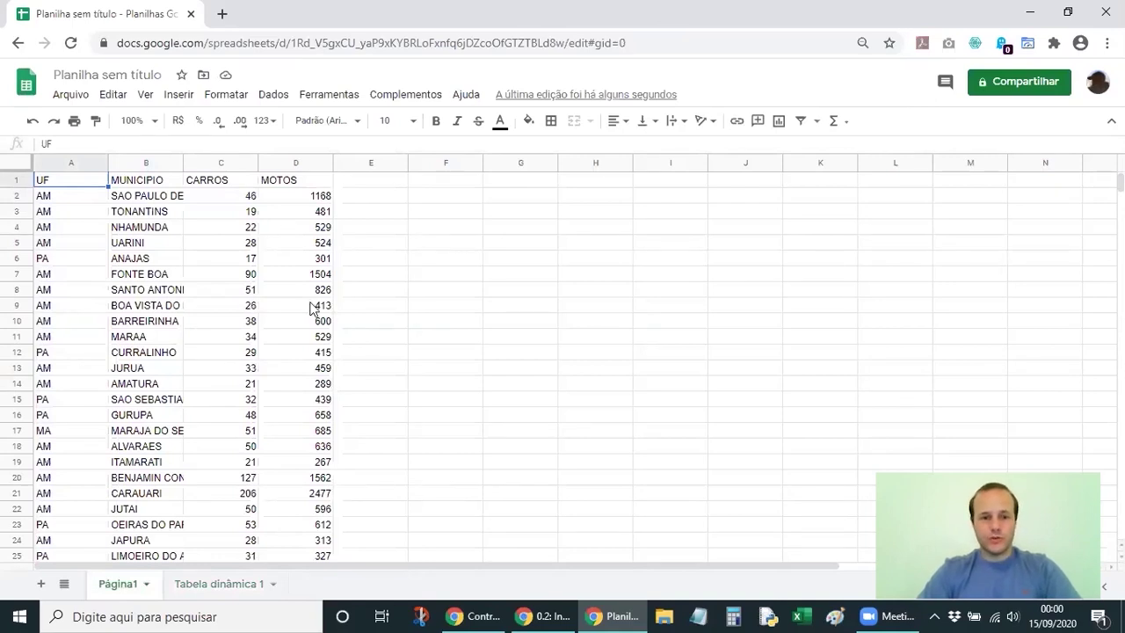
{"action": "left_click", "coordinate": [219, 584]}
{"action": "left_click", "coordinate": [958, 490]}
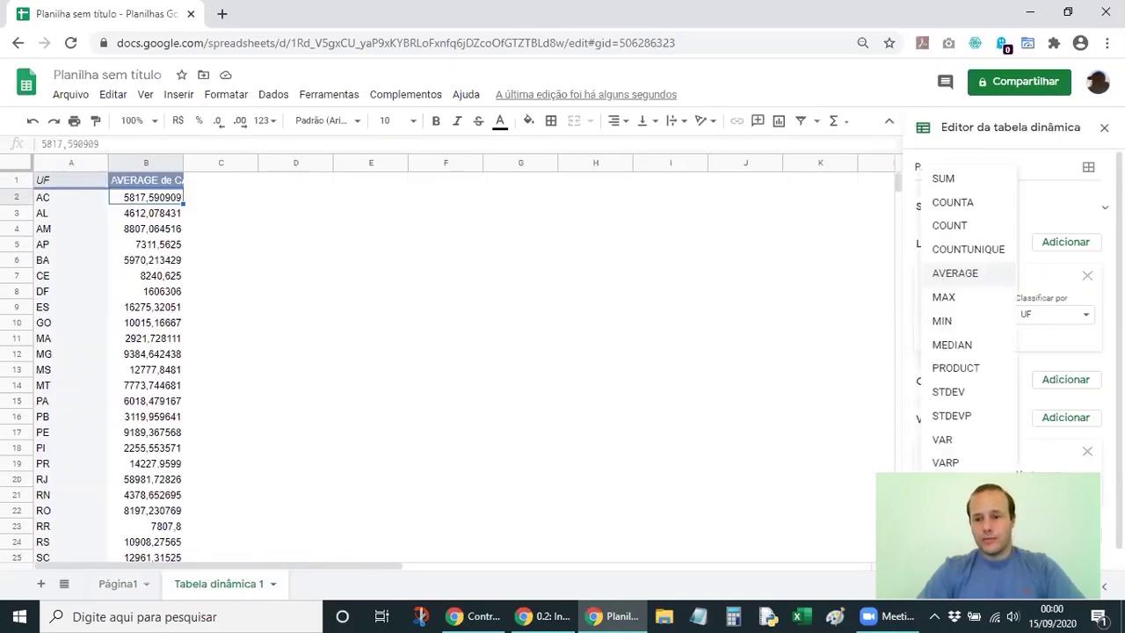
{"action": "left_click", "coordinate": [948, 180]}
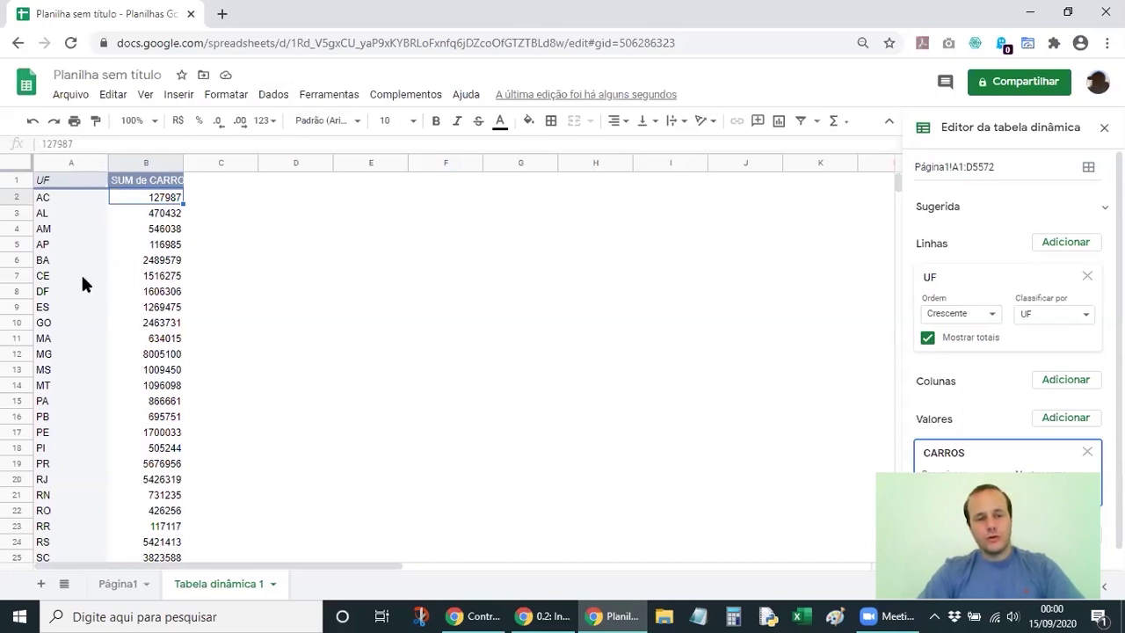
{"action": "left_click", "coordinate": [88, 202]}
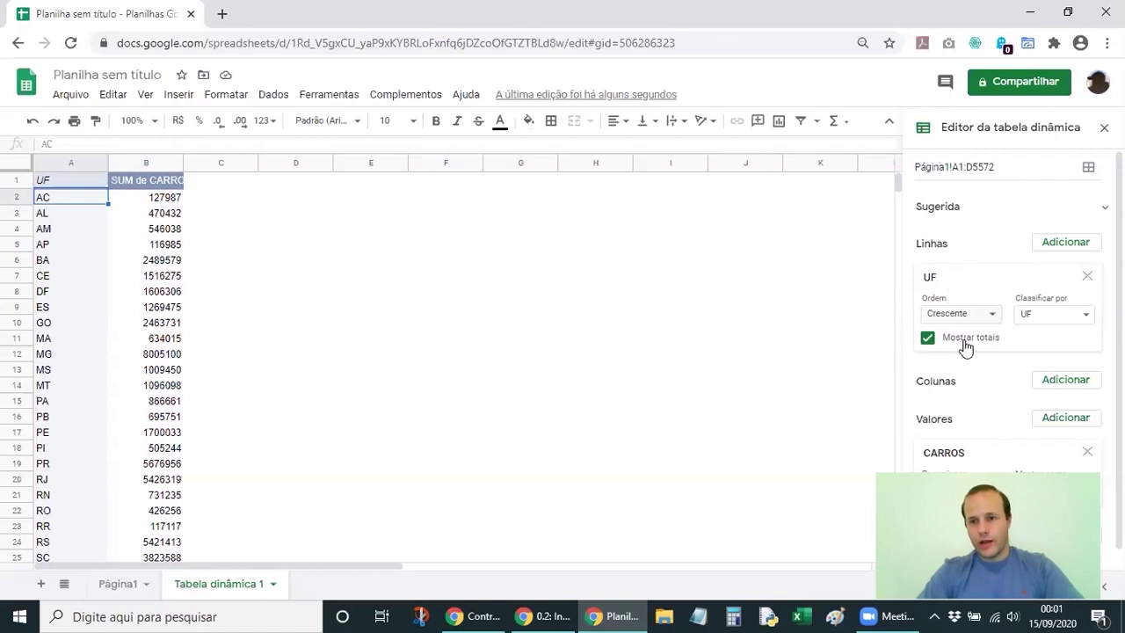
Sort the UF rows in descending order by SUM de CARROS, putting SP (22668288) first
{"action": "left_click", "coordinate": [994, 316]}
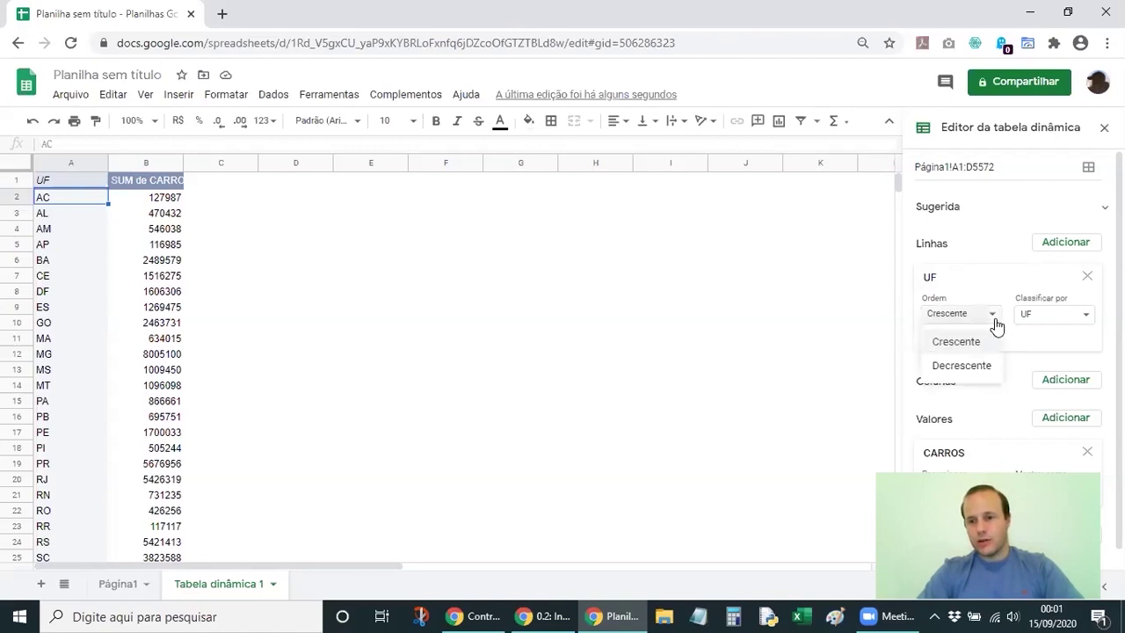
{"action": "left_click", "coordinate": [962, 366]}
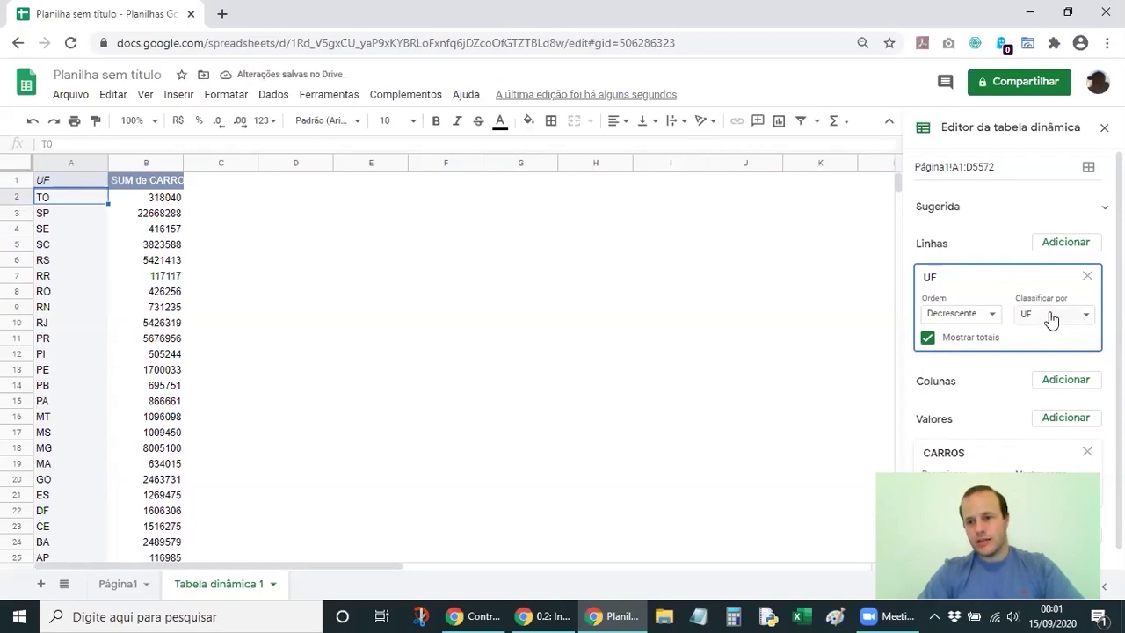
{"action": "left_click", "coordinate": [1083, 317]}
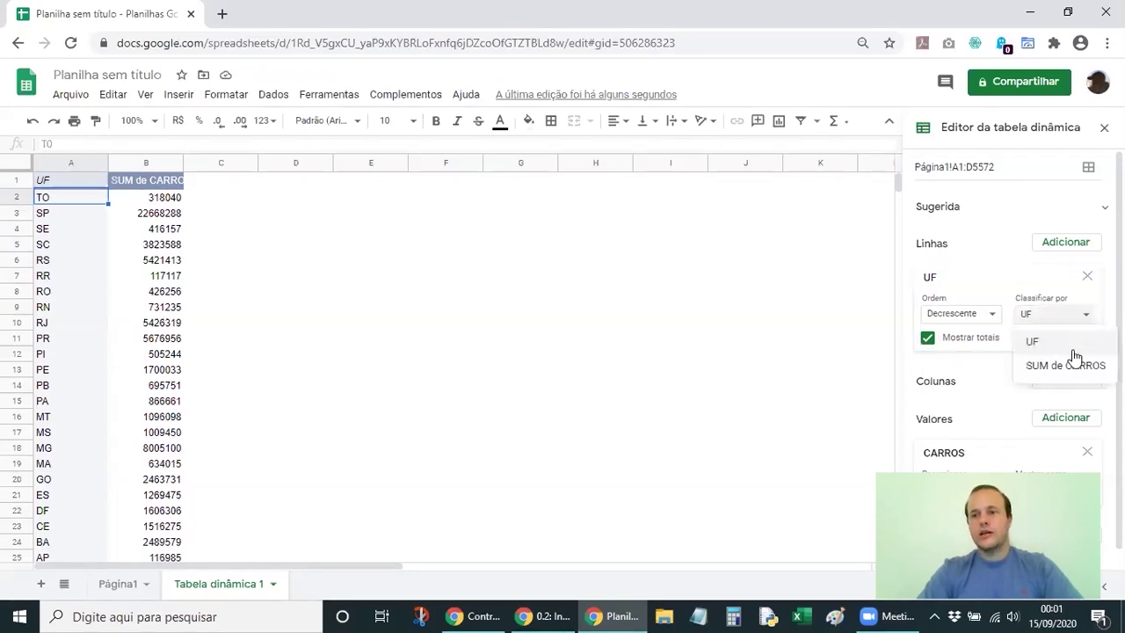
{"action": "left_click", "coordinate": [1066, 367]}
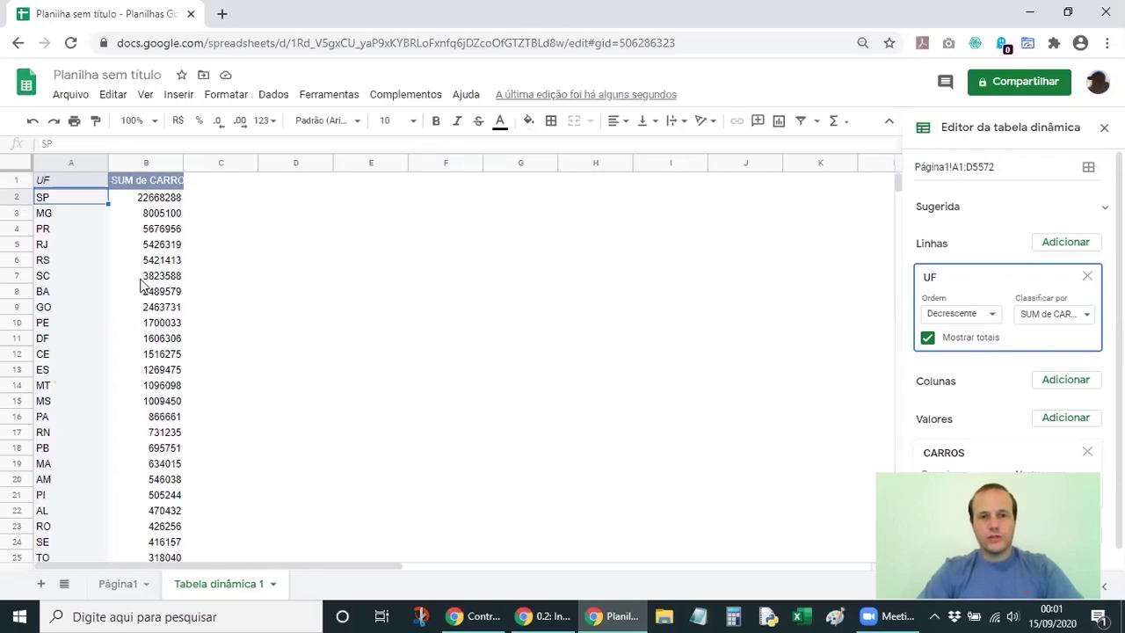
{"action": "key", "text": "Right"}
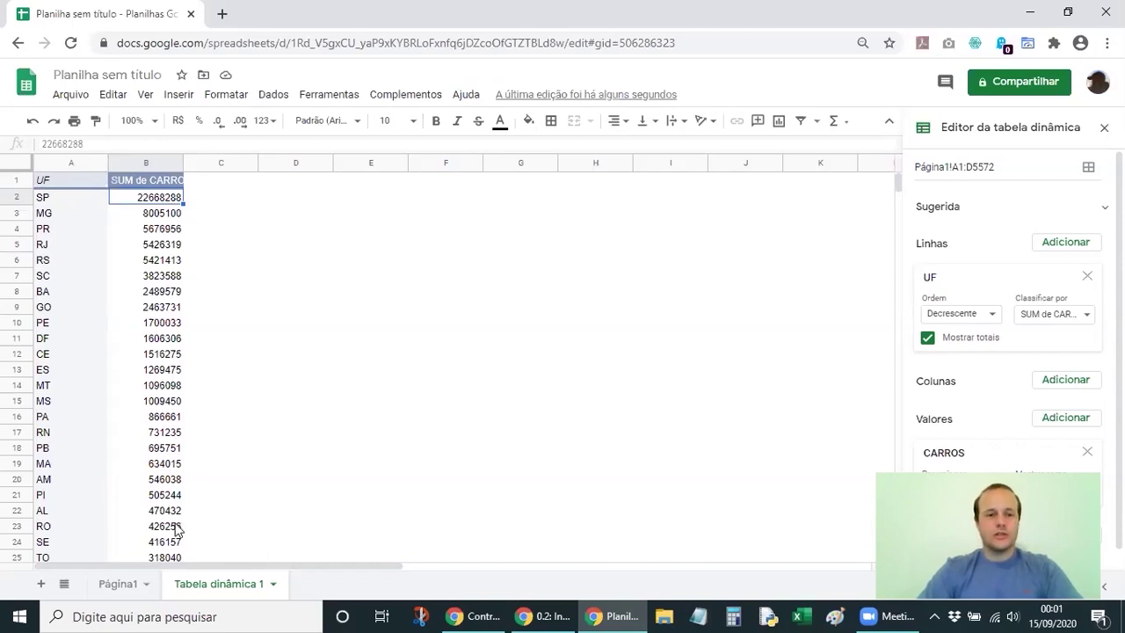
Return to Página1 and select empty cell E1 for a new column
{"action": "left_click", "coordinate": [114, 585]}
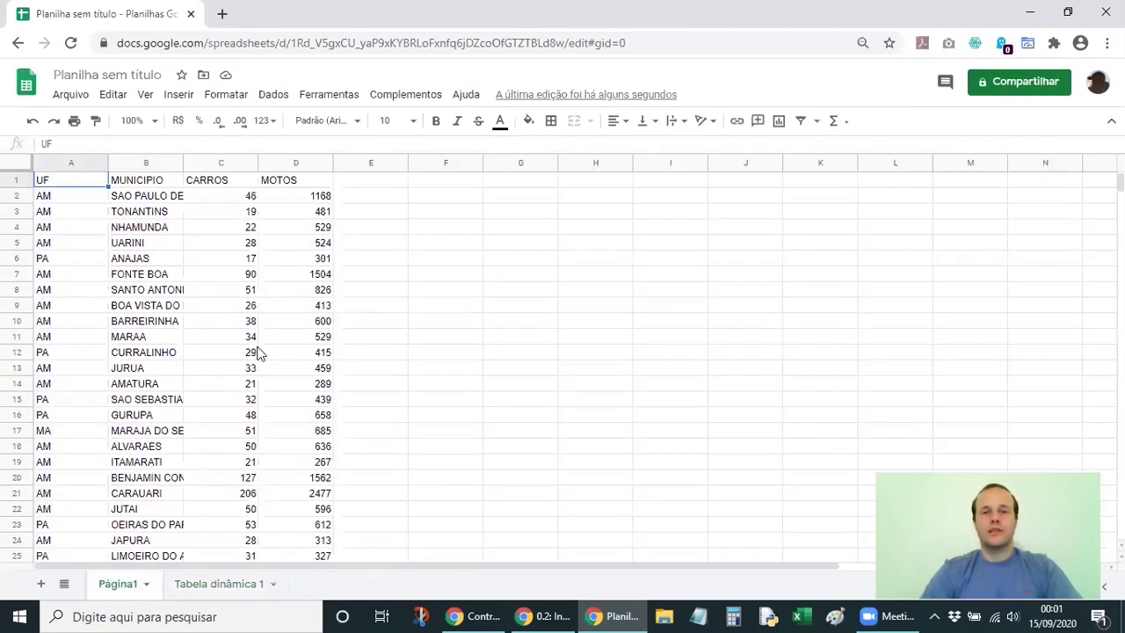
{"action": "left_click", "coordinate": [161, 213]}
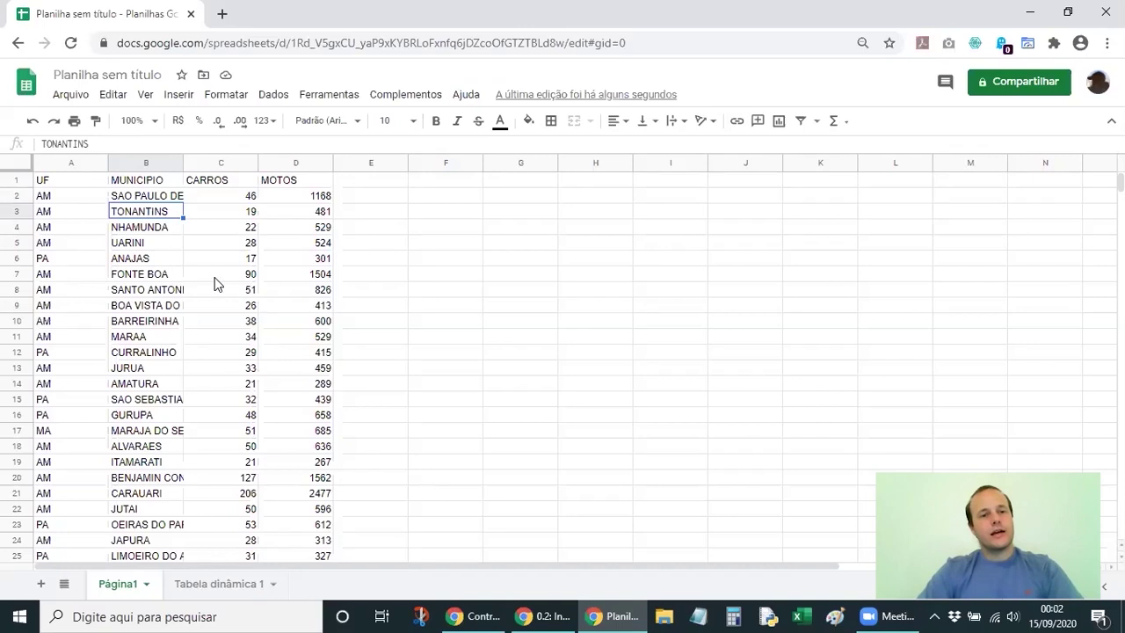
{"action": "left_click", "coordinate": [89, 181]}
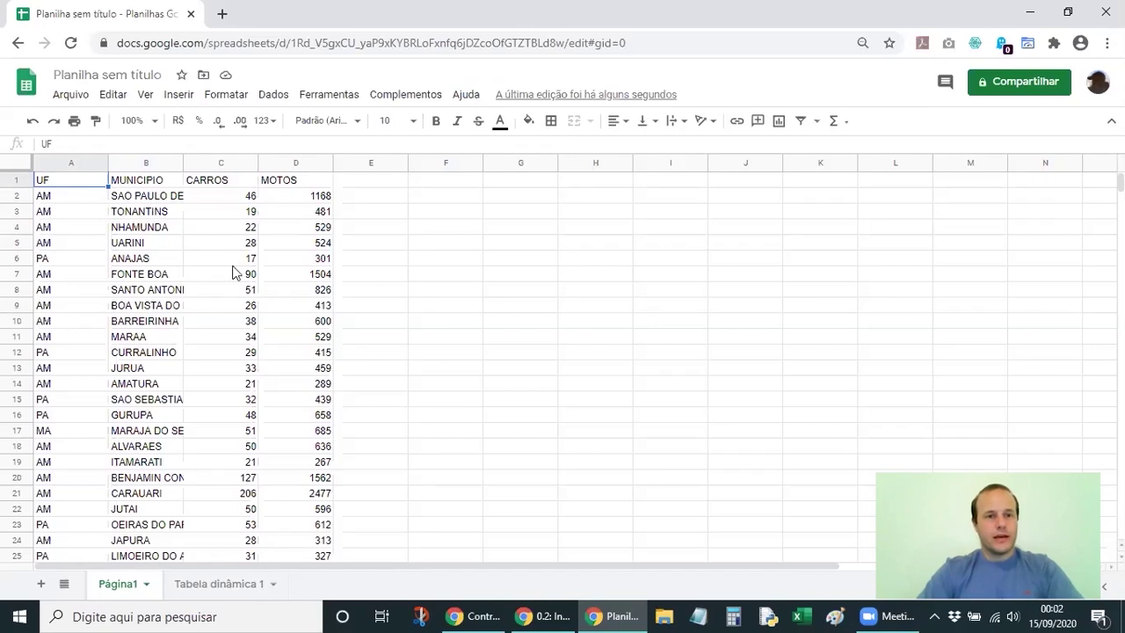
{"action": "left_click", "coordinate": [356, 189]}
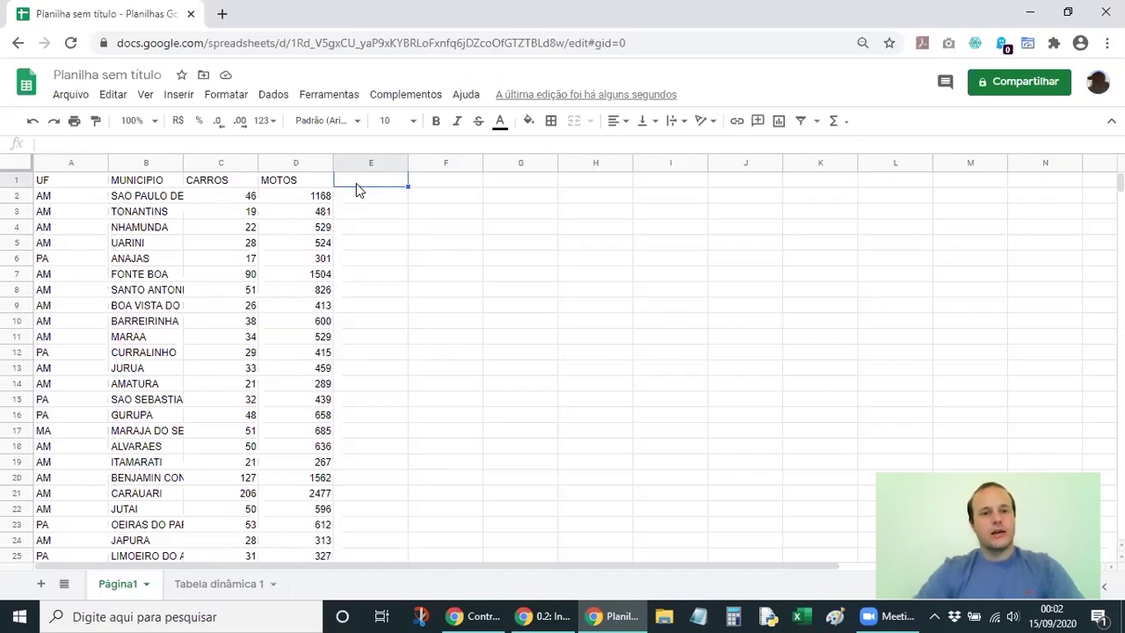
{"action": "left_click", "coordinate": [367, 203]}
{"action": "left_click", "coordinate": [366, 215]}
{"action": "left_click", "coordinate": [367, 230]}
{"action": "key", "text": "Down"}
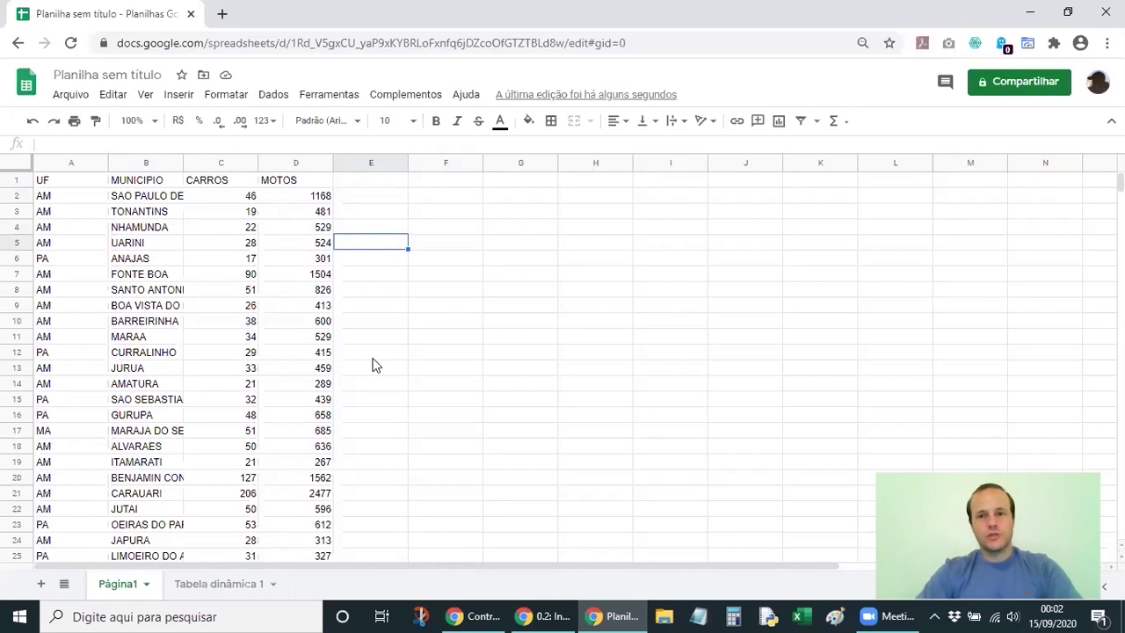
{"action": "left_click", "coordinate": [368, 183]}
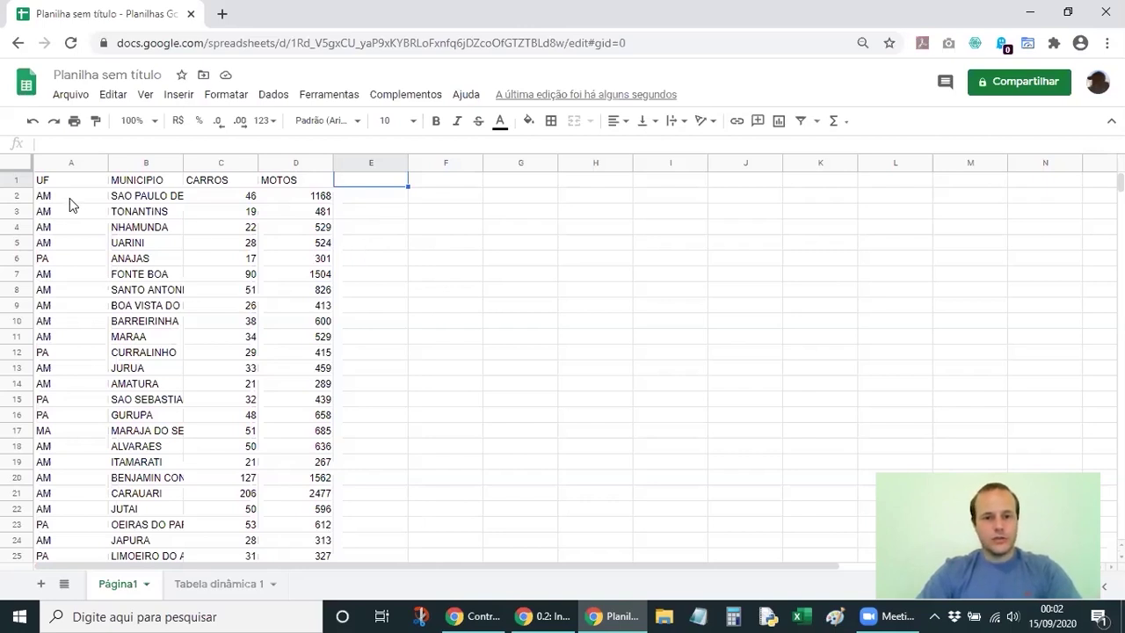
Bring up slide 15 of the lesson and follow its bit.ly/uf_regiao link
{"action": "left_click", "coordinate": [545, 616]}
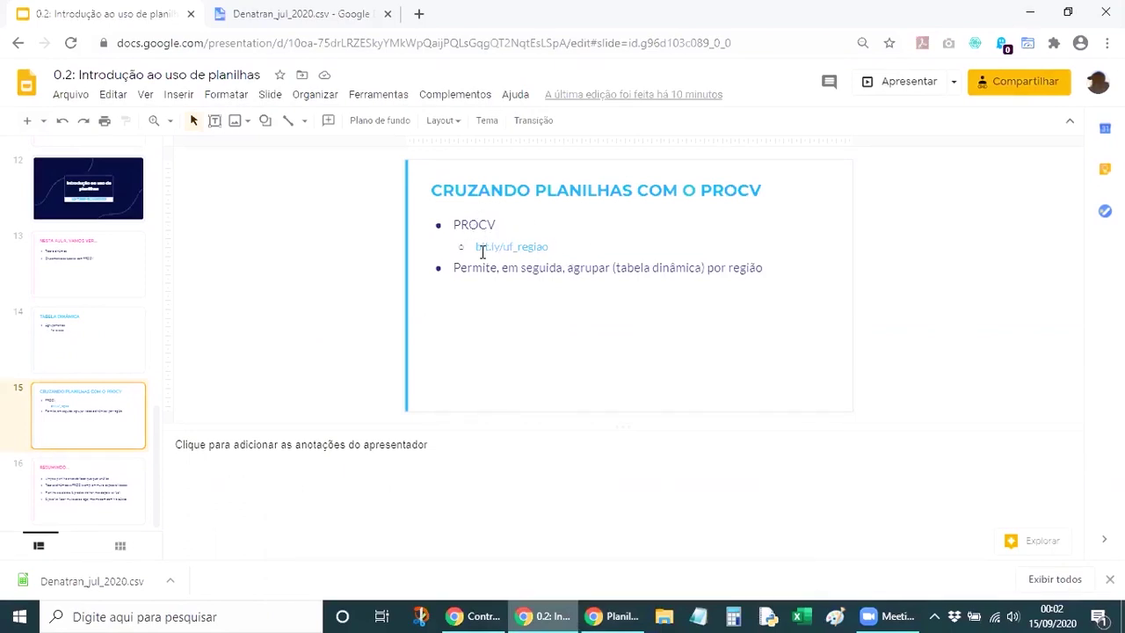
{"action": "left_click", "coordinate": [531, 249]}
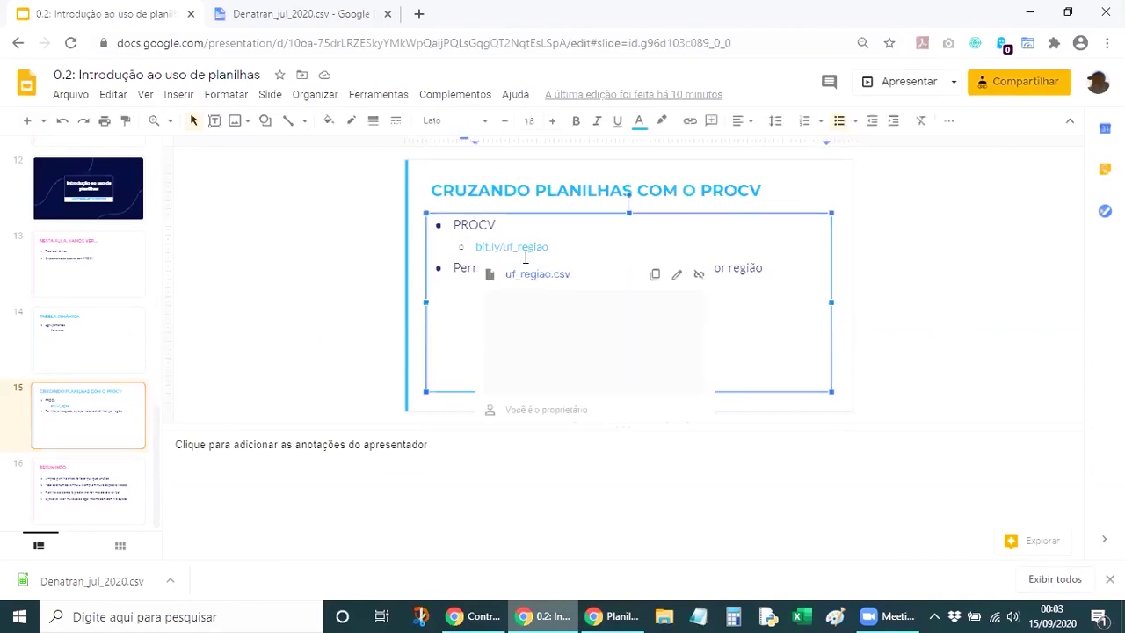
Download uf_regiao.csv from Google Drive and go back to the spreadsheet
{"action": "left_click", "coordinate": [530, 275]}
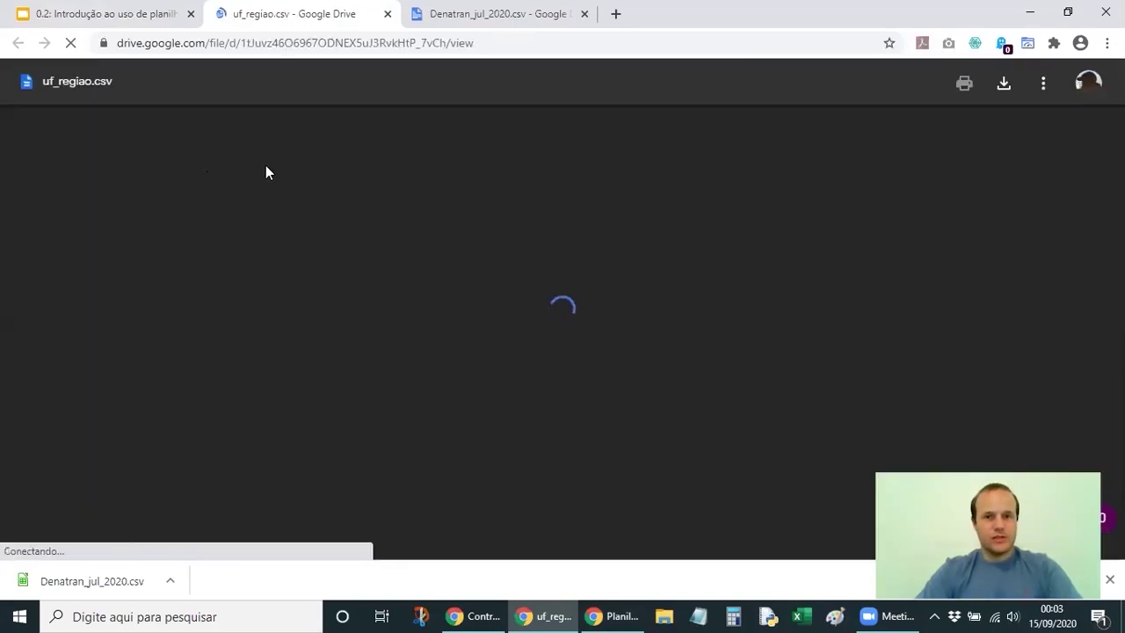
{"action": "left_click", "coordinate": [1003, 83]}
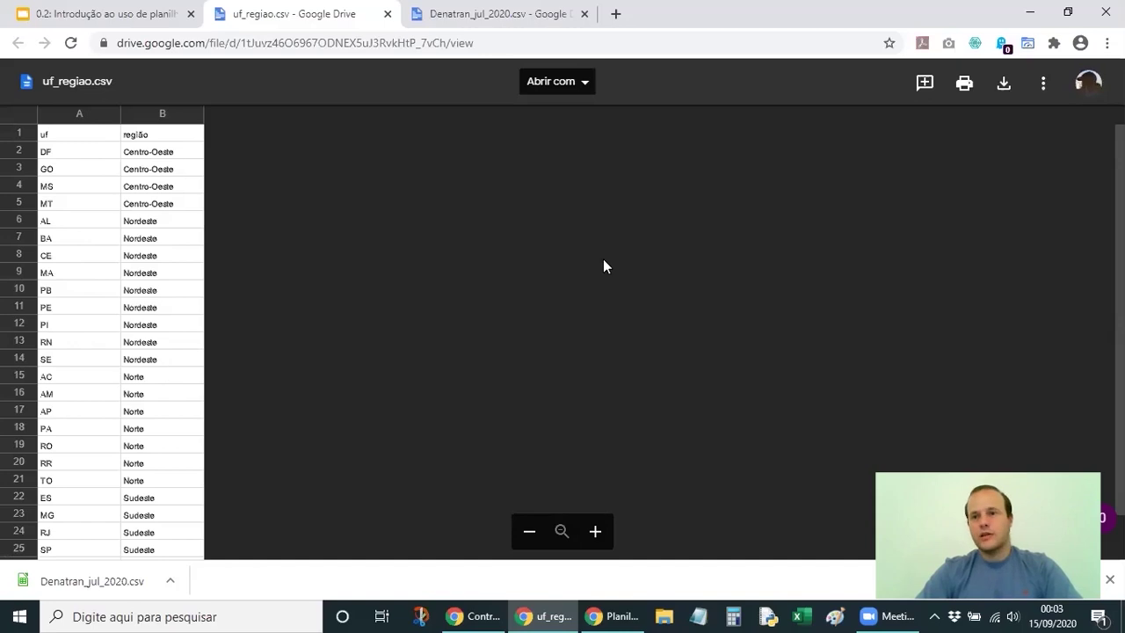
{"action": "left_click", "coordinate": [1004, 84]}
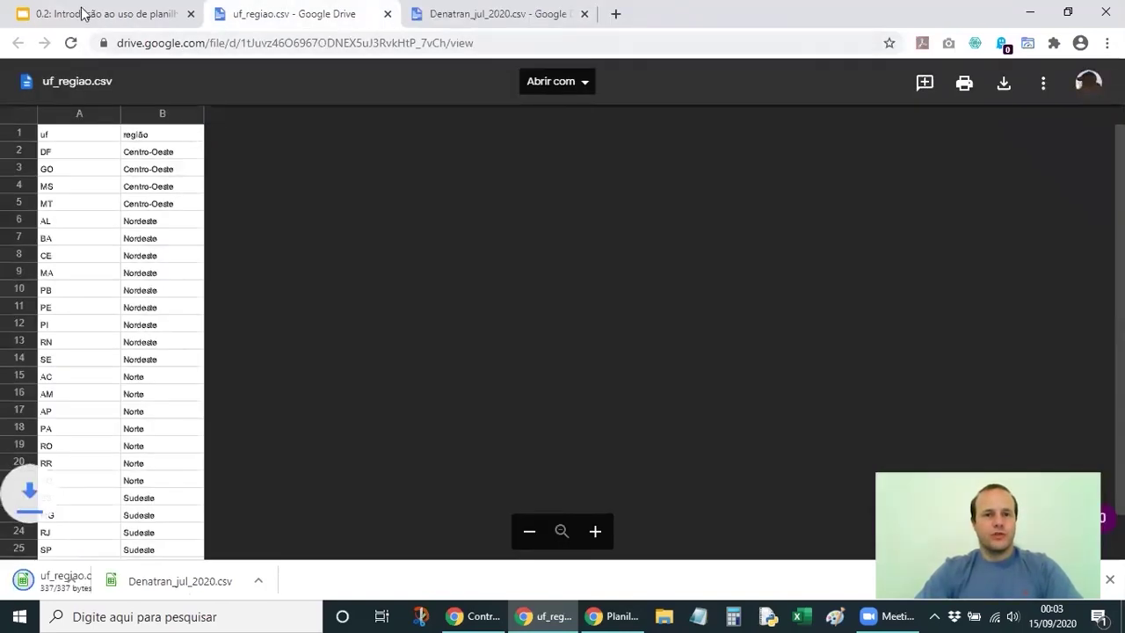
{"action": "left_click", "coordinate": [618, 616]}
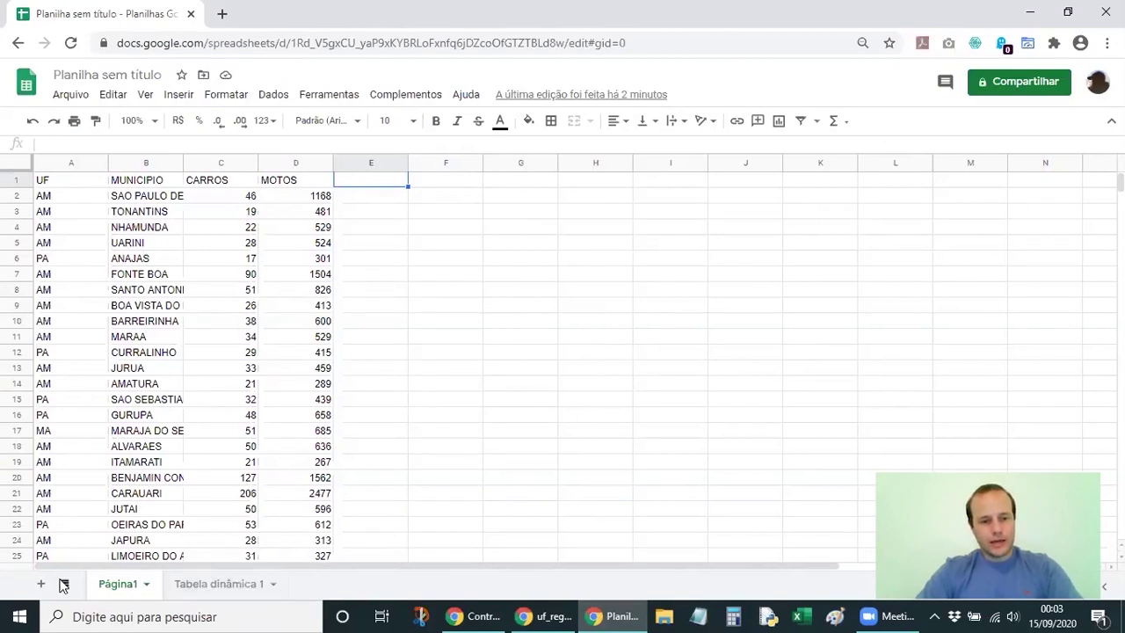
Delete the Tabela dinâmica 1 sheet and add a new empty Página2 sheet
{"action": "left_click", "coordinate": [172, 339]}
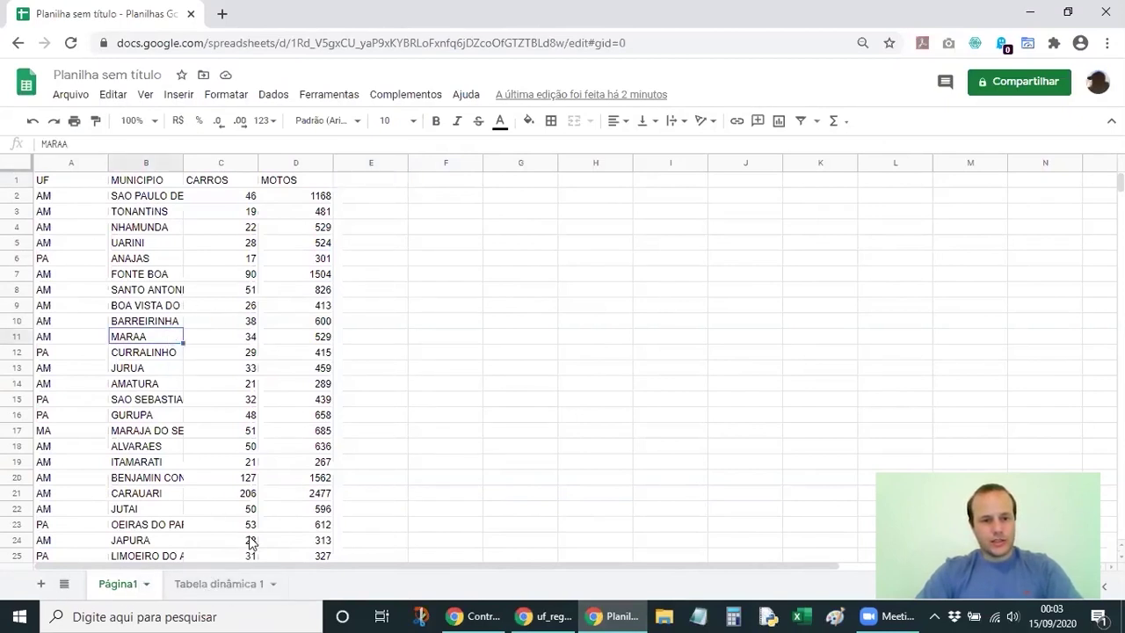
{"action": "left_click", "coordinate": [234, 584]}
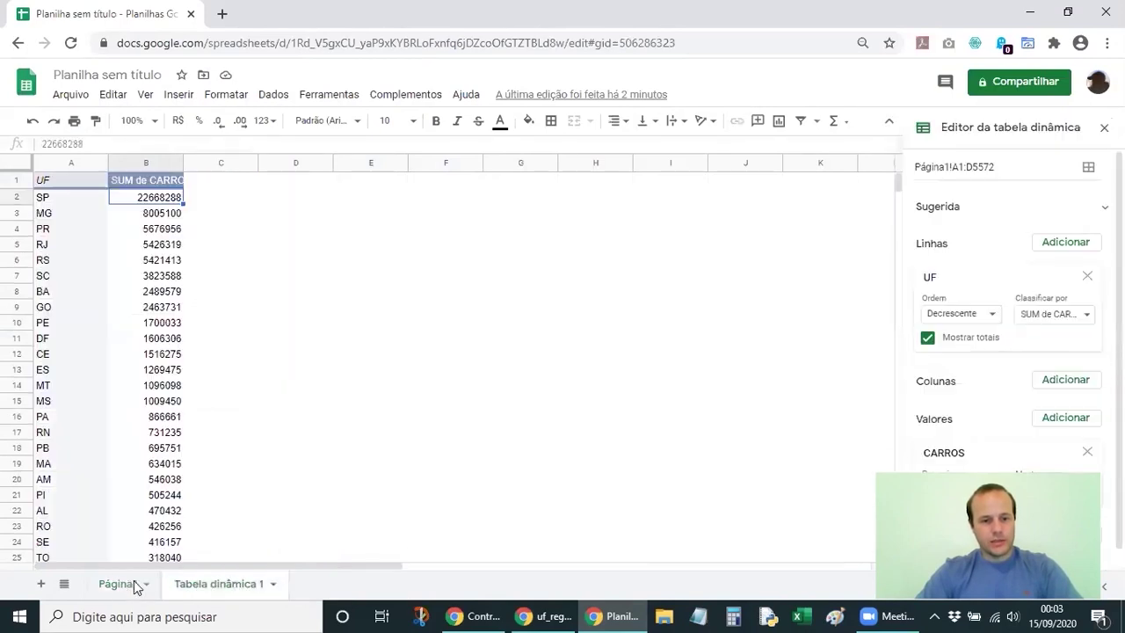
{"action": "left_click", "coordinate": [115, 588]}
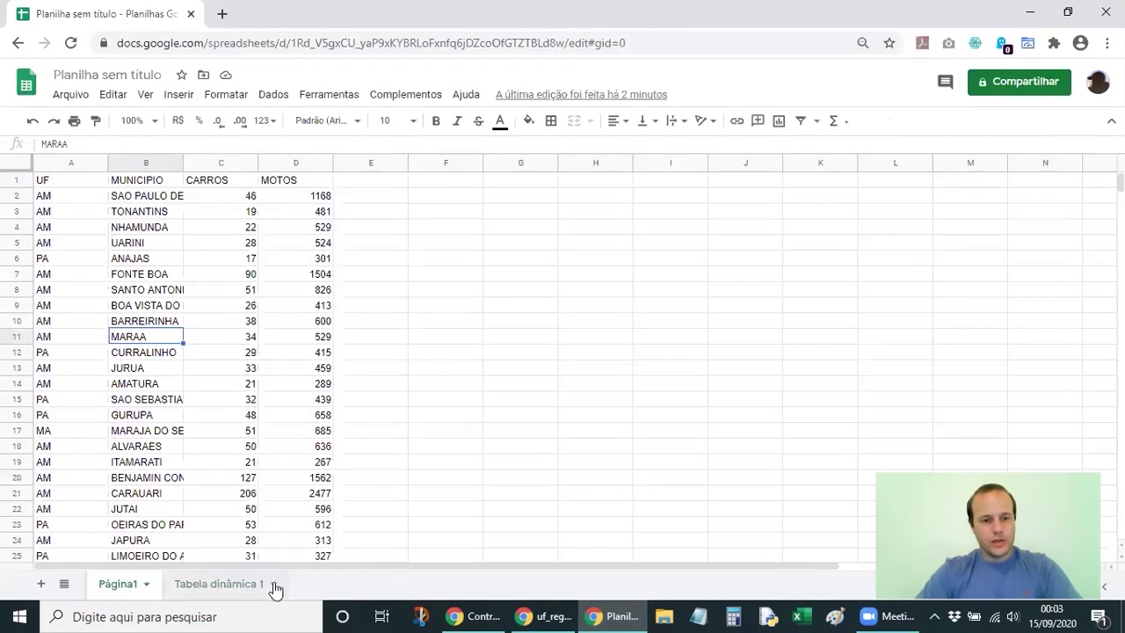
{"action": "left_click", "coordinate": [273, 589]}
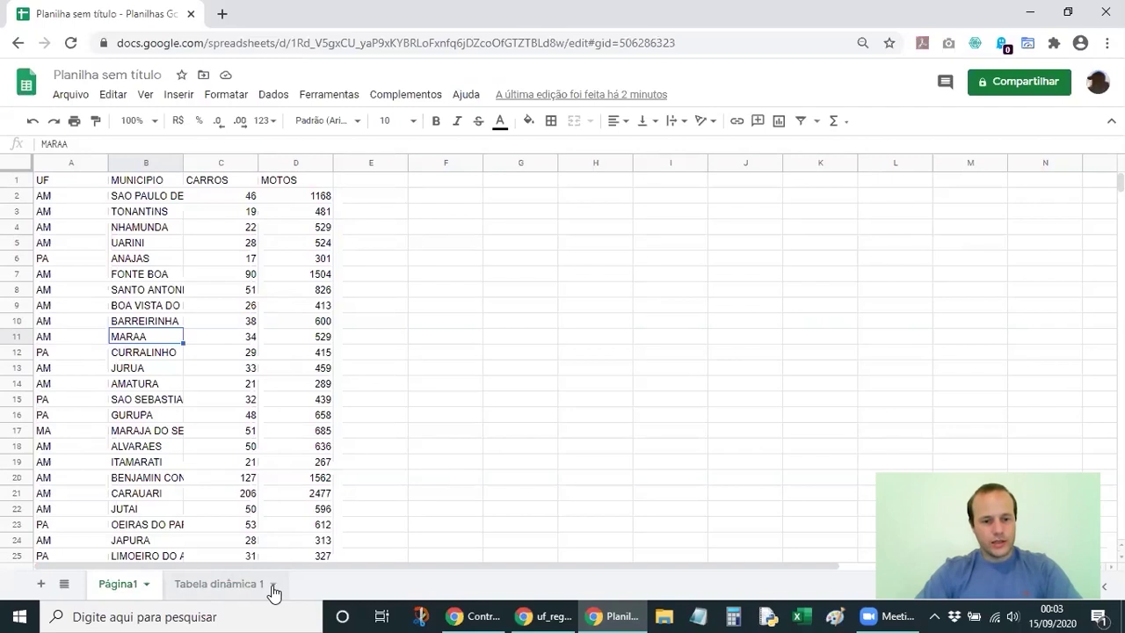
{"action": "left_click", "coordinate": [274, 586]}
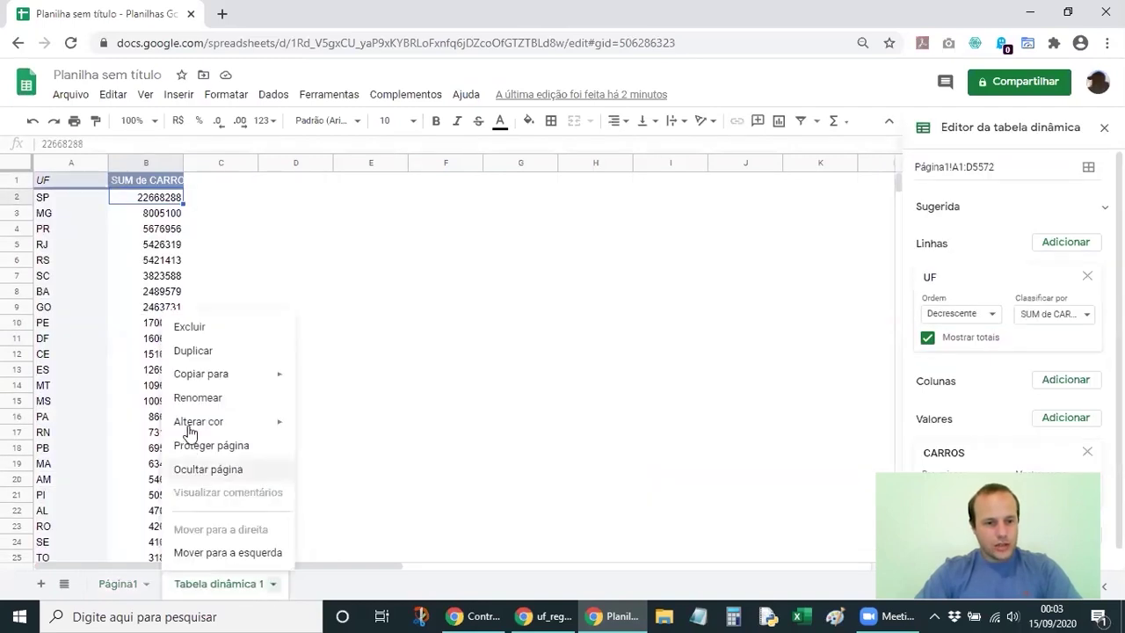
{"action": "left_click", "coordinate": [197, 333]}
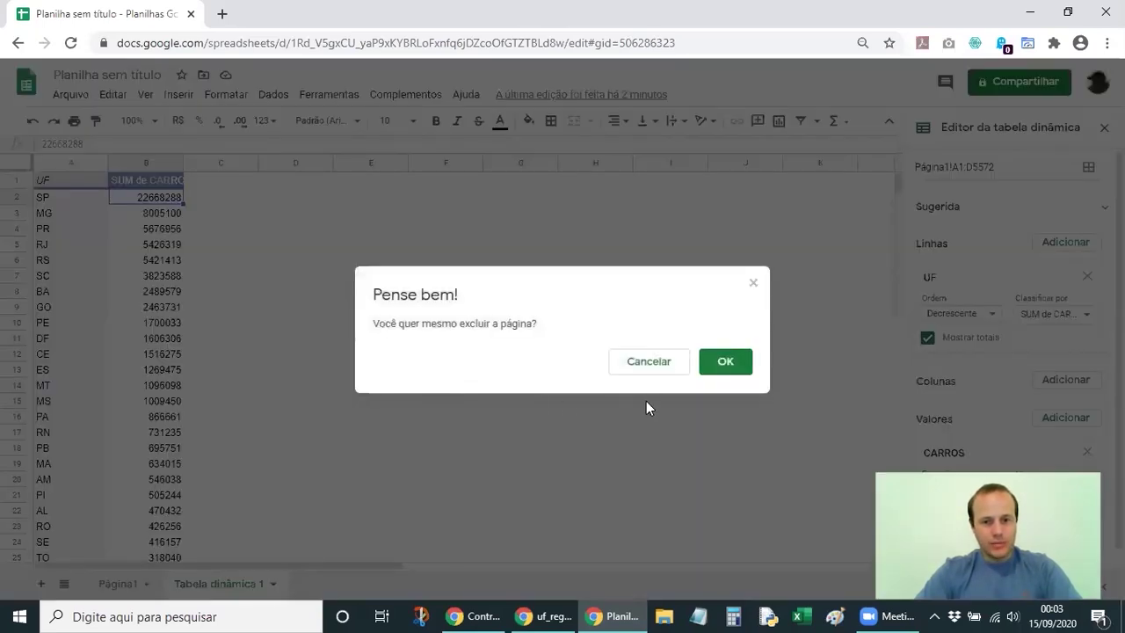
{"action": "left_click", "coordinate": [726, 366]}
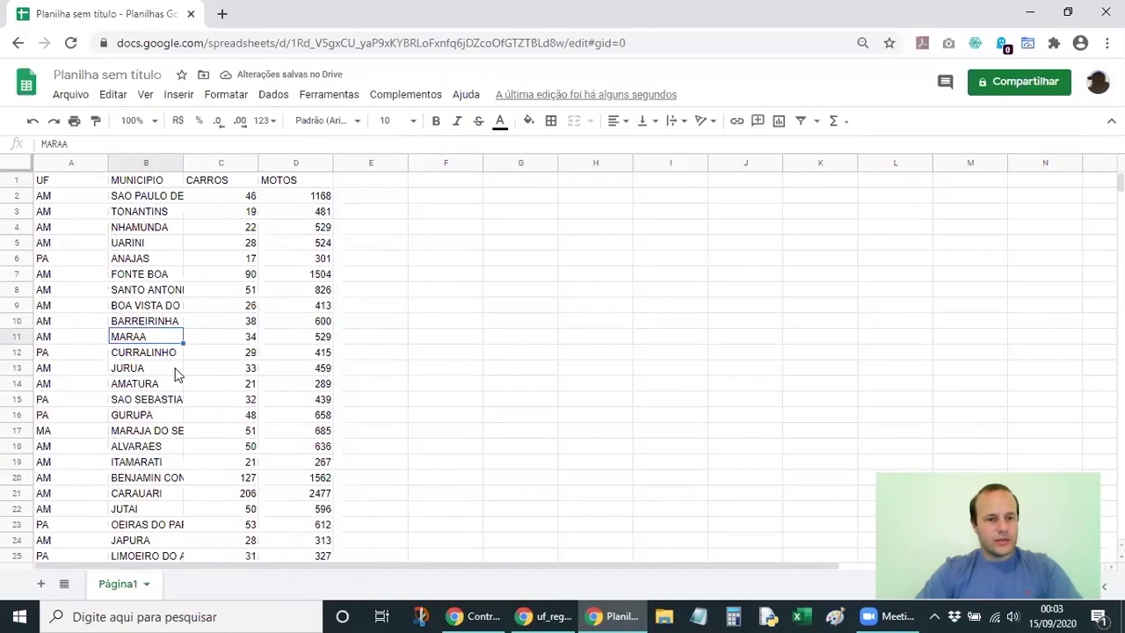
{"action": "left_click", "coordinate": [41, 586]}
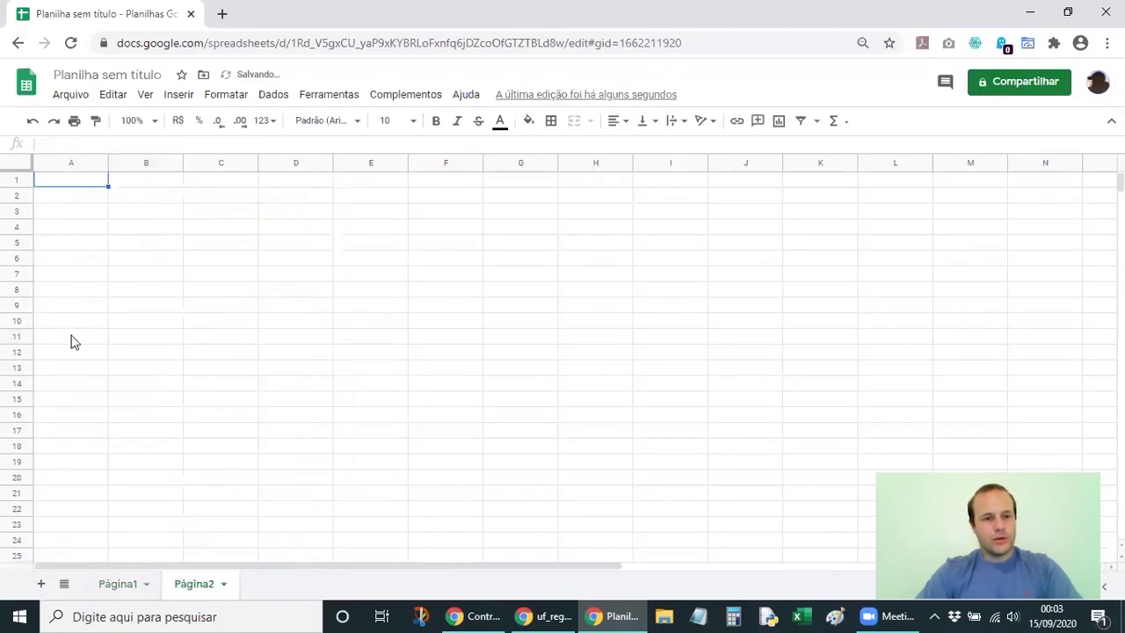
Upload the uf_regiao file from the desktop into the Importar arquivo dialog
{"action": "left_click", "coordinate": [73, 99]}
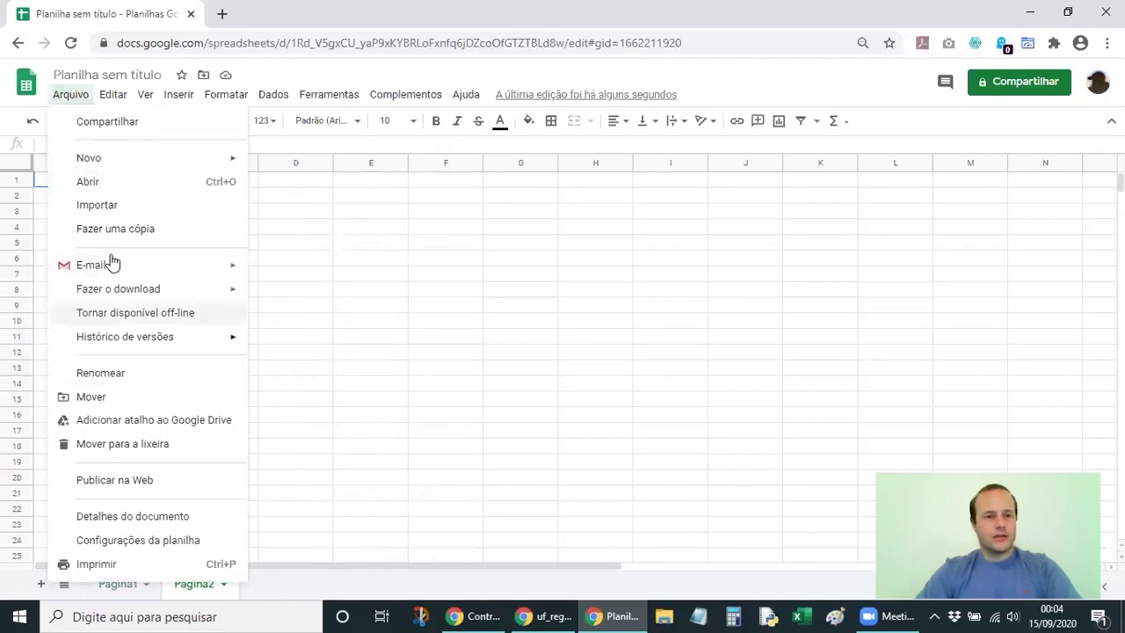
{"action": "left_click", "coordinate": [115, 209]}
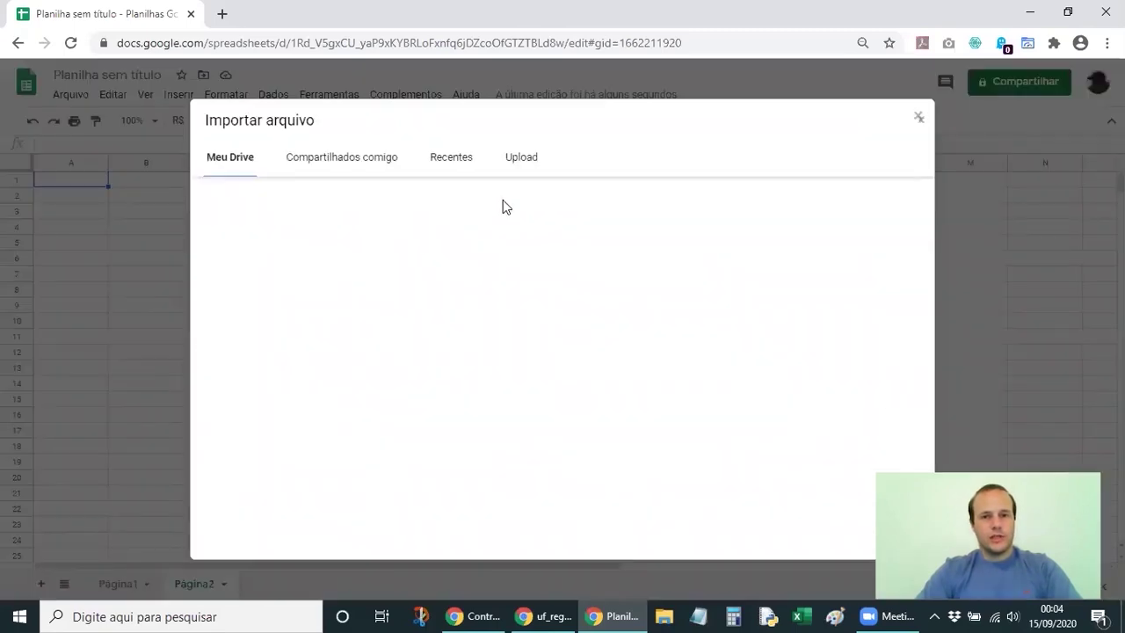
{"action": "left_click", "coordinate": [513, 162]}
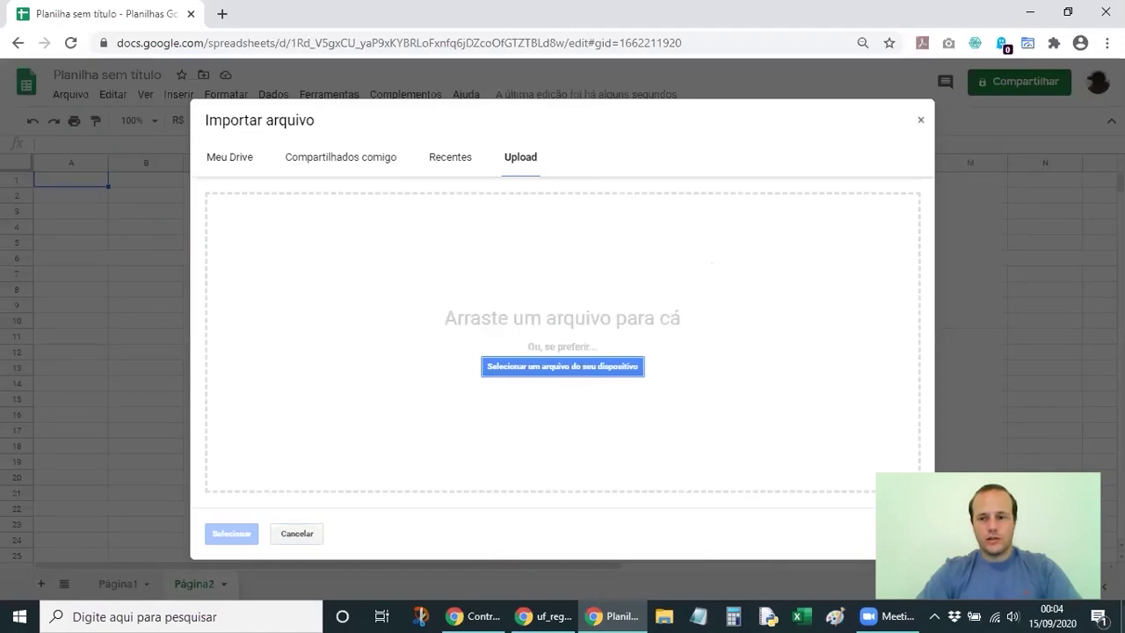
{"action": "key", "text": "super+d"}
{"action": "left_click_drag", "start_coordinate": [155, 460], "coordinate": [624, 613]}
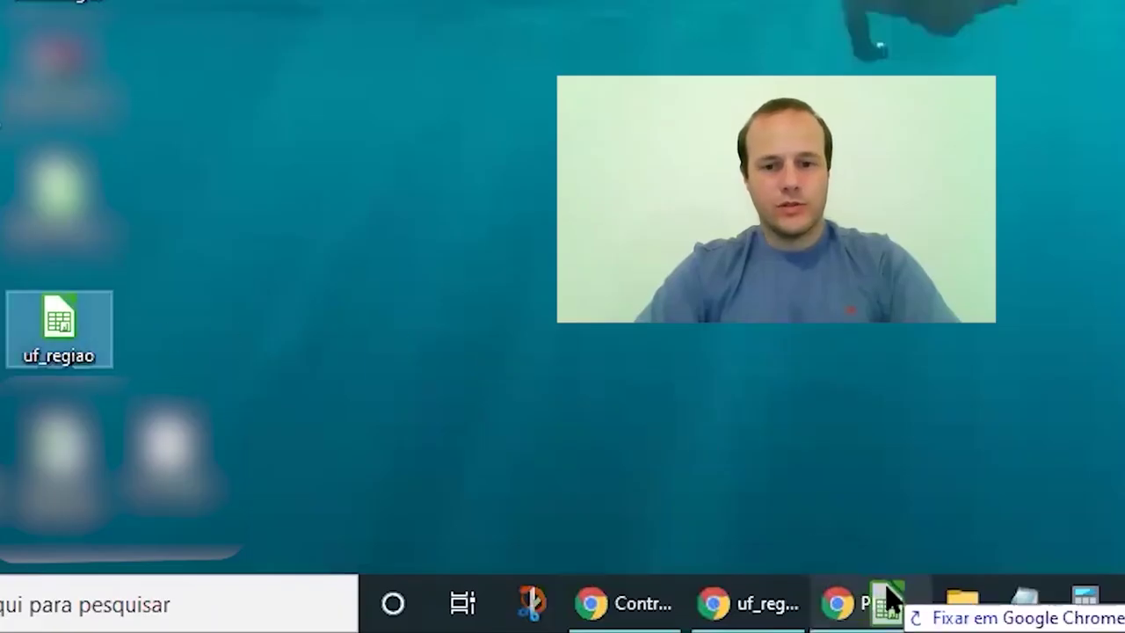
{"action": "left_click_drag", "start_coordinate": [893, 601], "coordinate": [541, 63]}
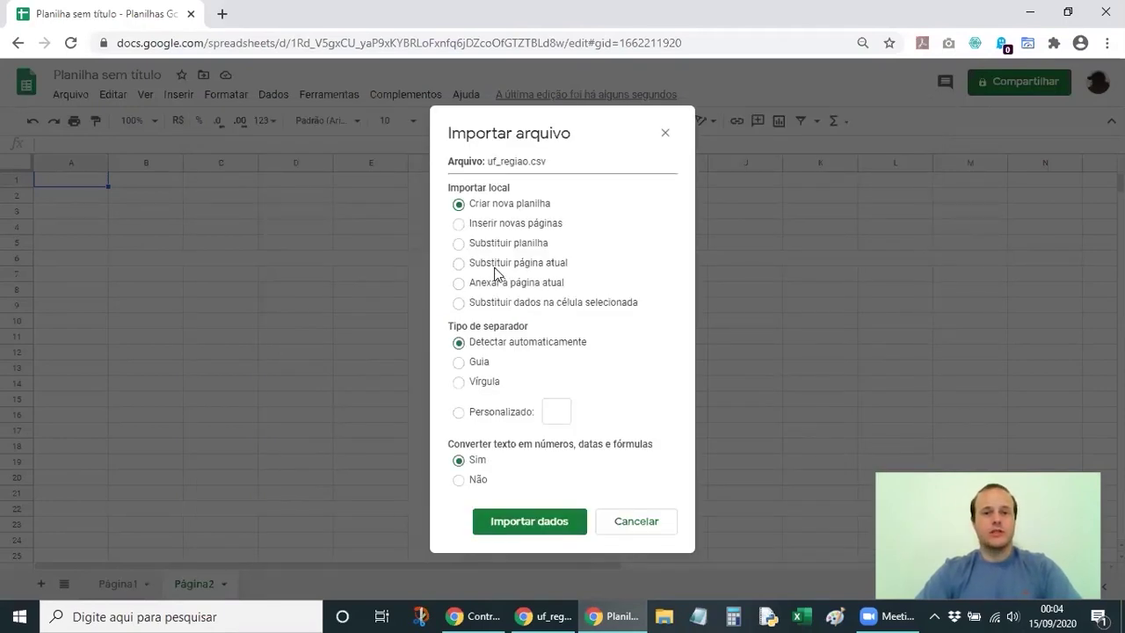
Import it with 'Substituir página atual', check the uf–região rows, then return to Página1
{"action": "left_click", "coordinate": [494, 267]}
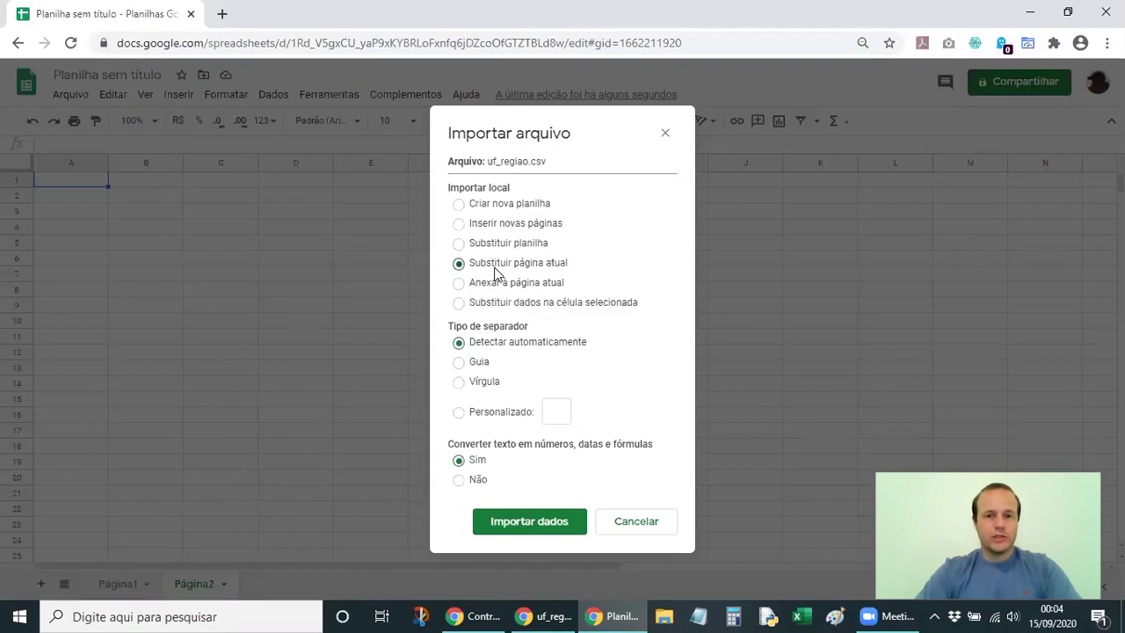
{"action": "left_click", "coordinate": [537, 522]}
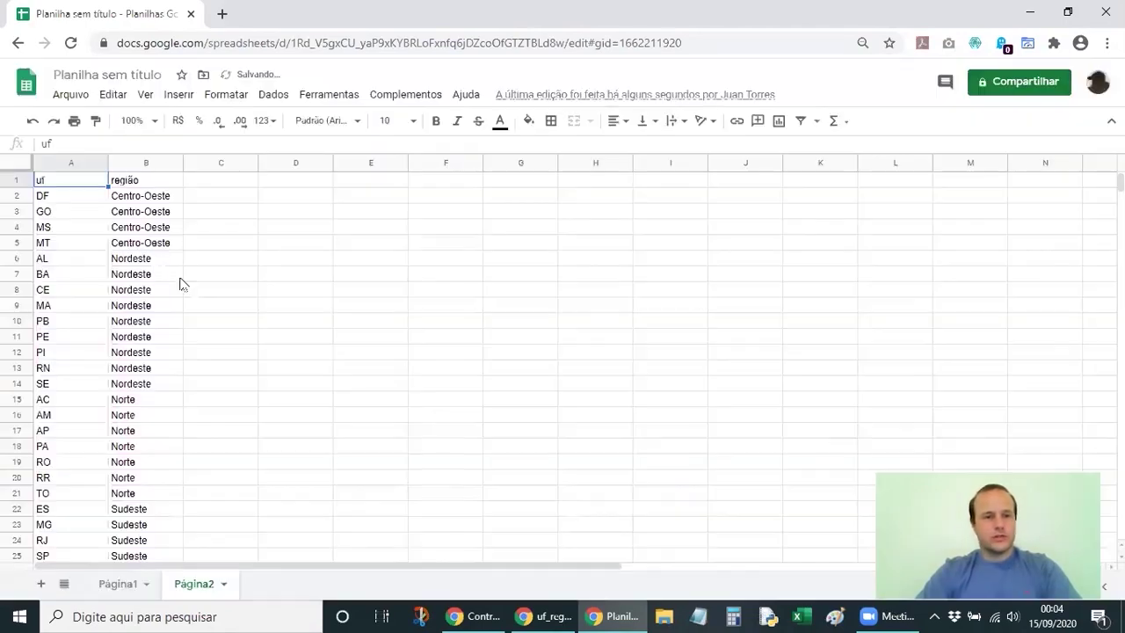
{"action": "left_click", "coordinate": [109, 258]}
{"action": "scroll", "coordinate": [104, 259], "scroll_direction": "down", "scroll_amount": 1}
{"action": "scroll", "coordinate": [104, 260], "scroll_direction": "down", "scroll_amount": 1}
{"action": "scroll", "coordinate": [143, 293], "scroll_direction": "up", "scroll_amount": 2}
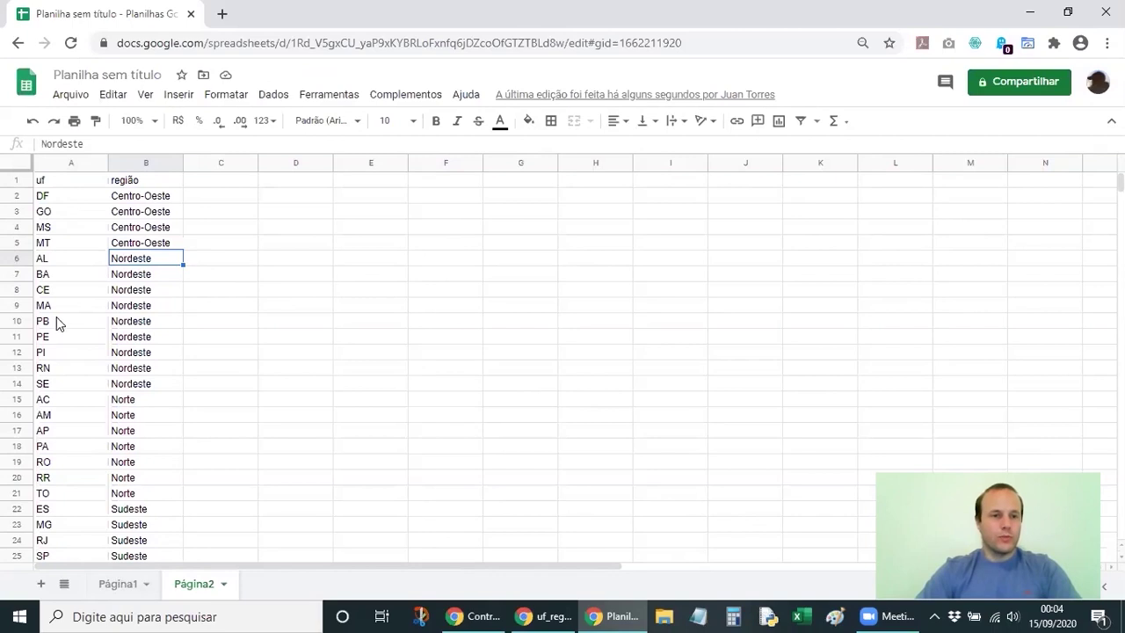
{"action": "left_click", "coordinate": [120, 586]}
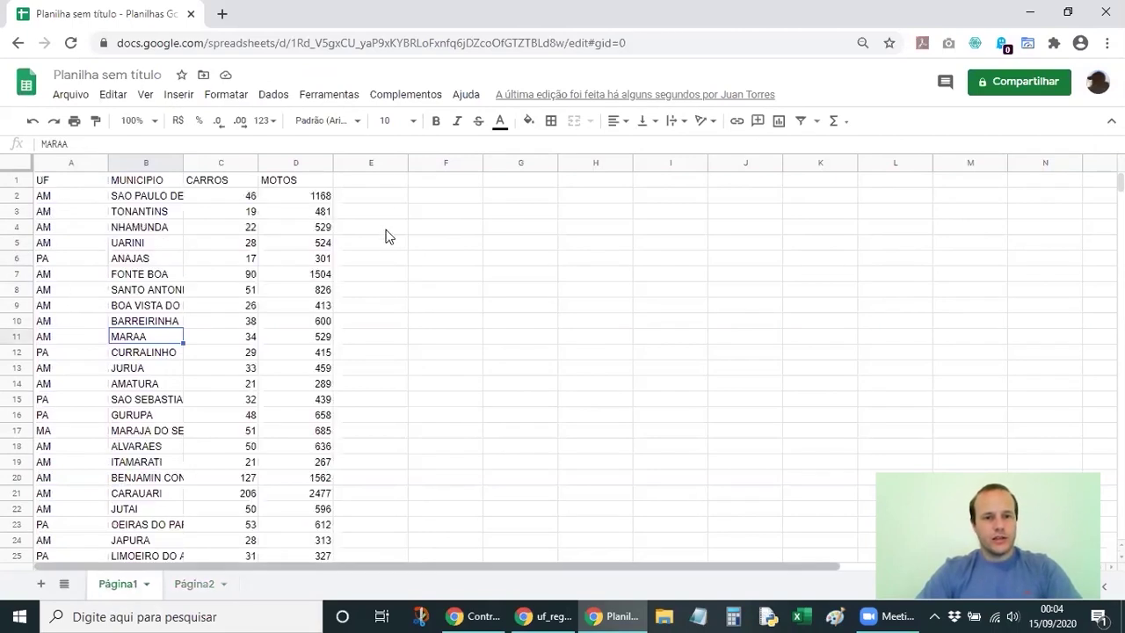
Enter the header REGIÃO in cell E1
{"action": "left_click", "coordinate": [384, 186]}
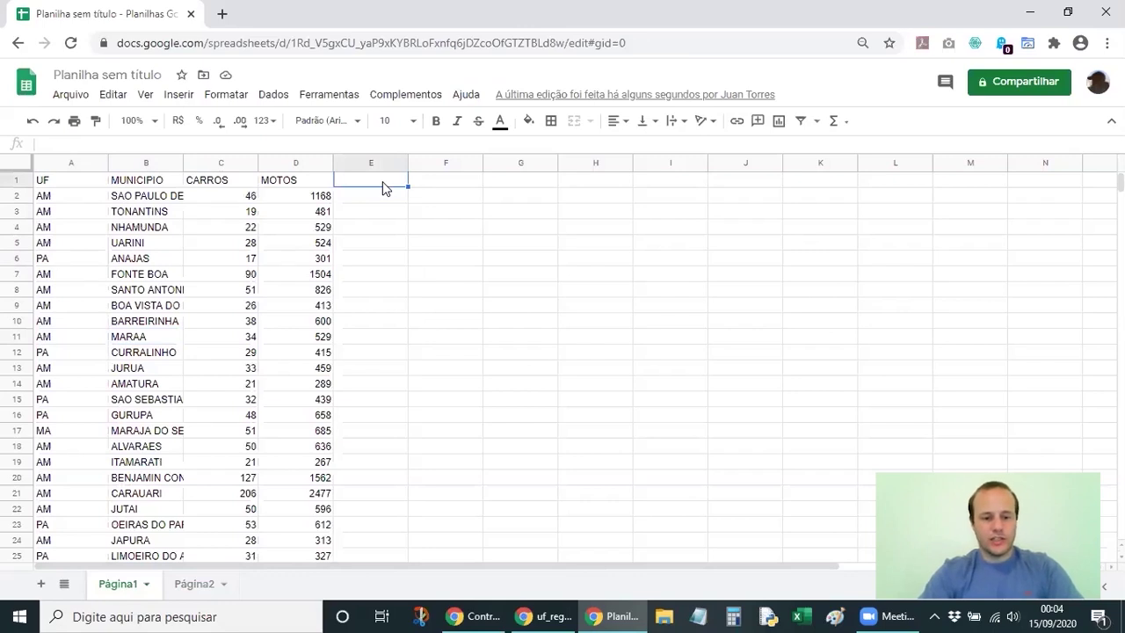
{"action": "type", "text": "REGIÃO"}
{"action": "key", "text": "Return"}
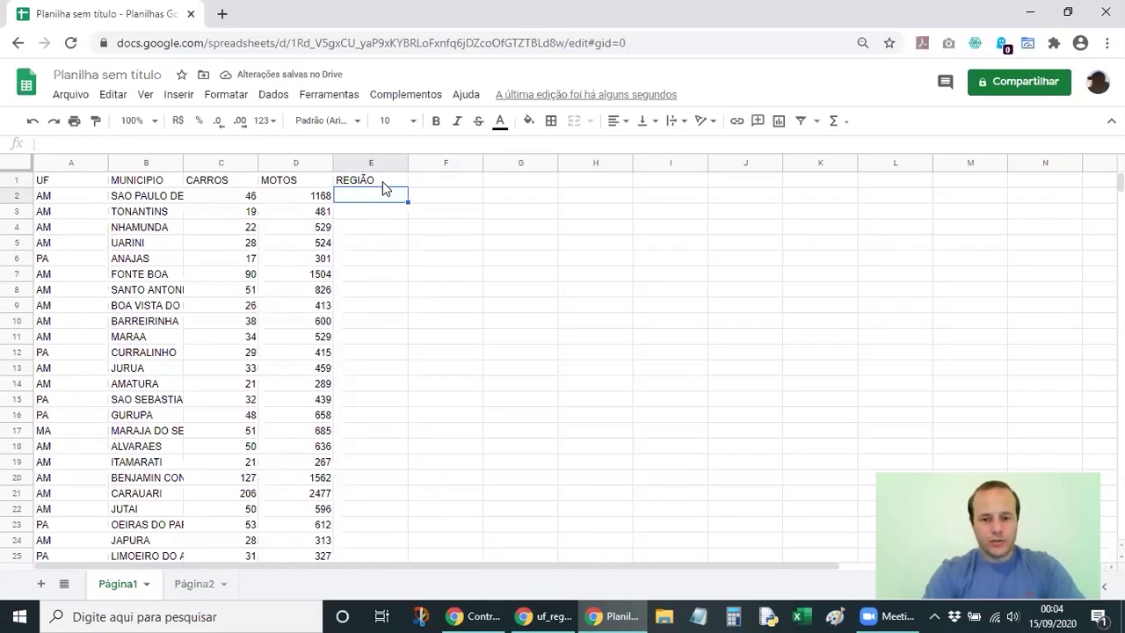
Start =PROCV(A2; in E2 and go to Página2 for the lookup range
{"action": "type", "text": "="}
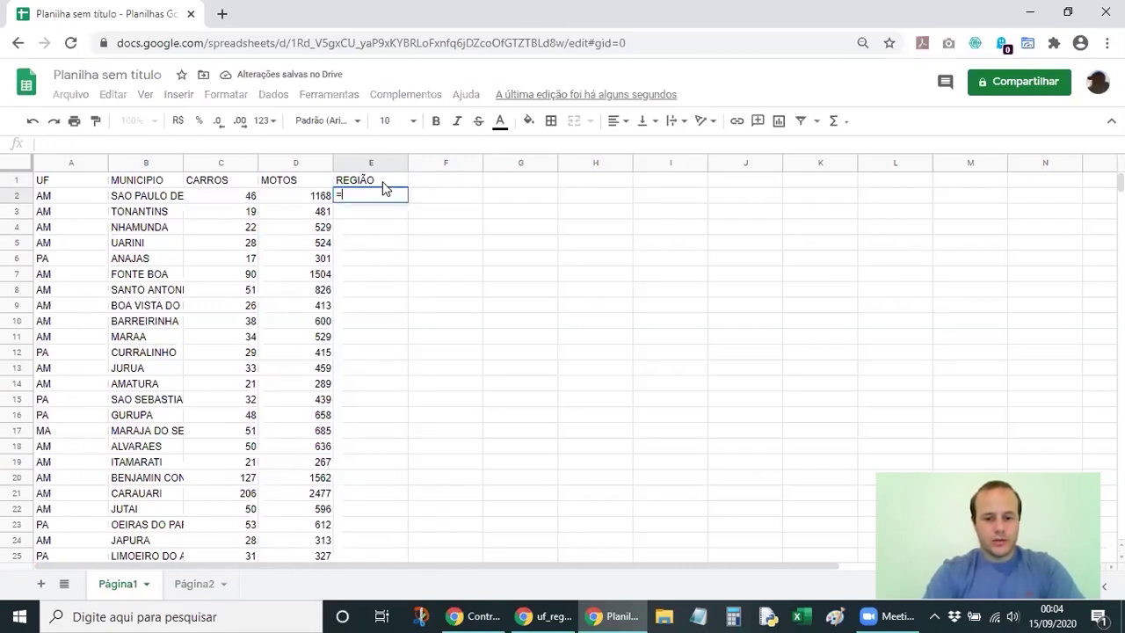
{"action": "type", "text": "PRO"}
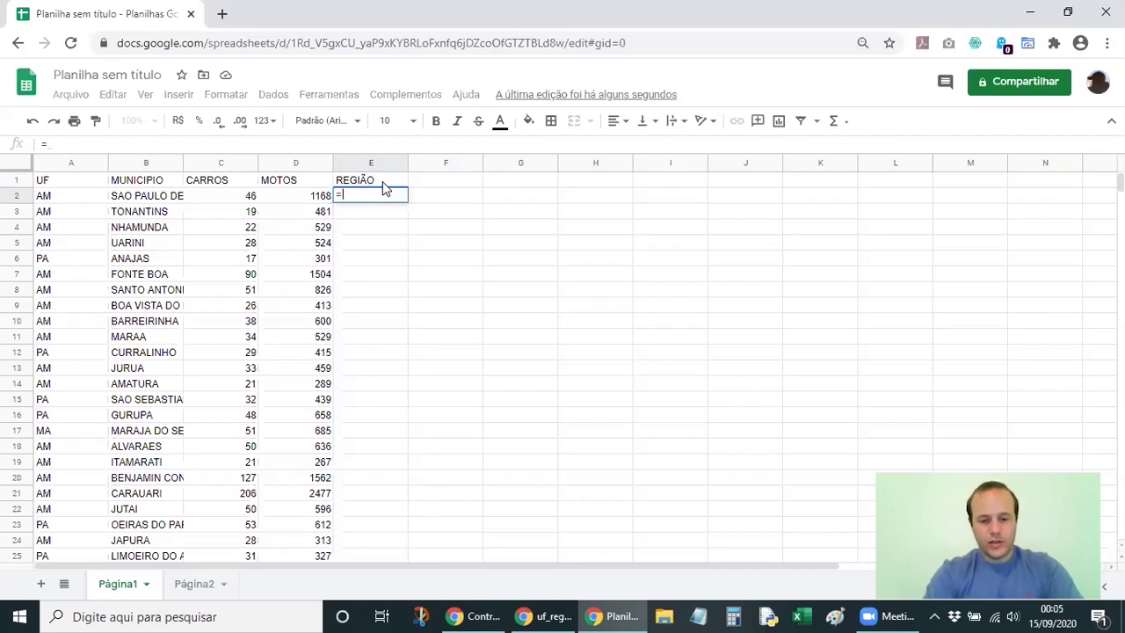
{"action": "type", "text": "CV("}
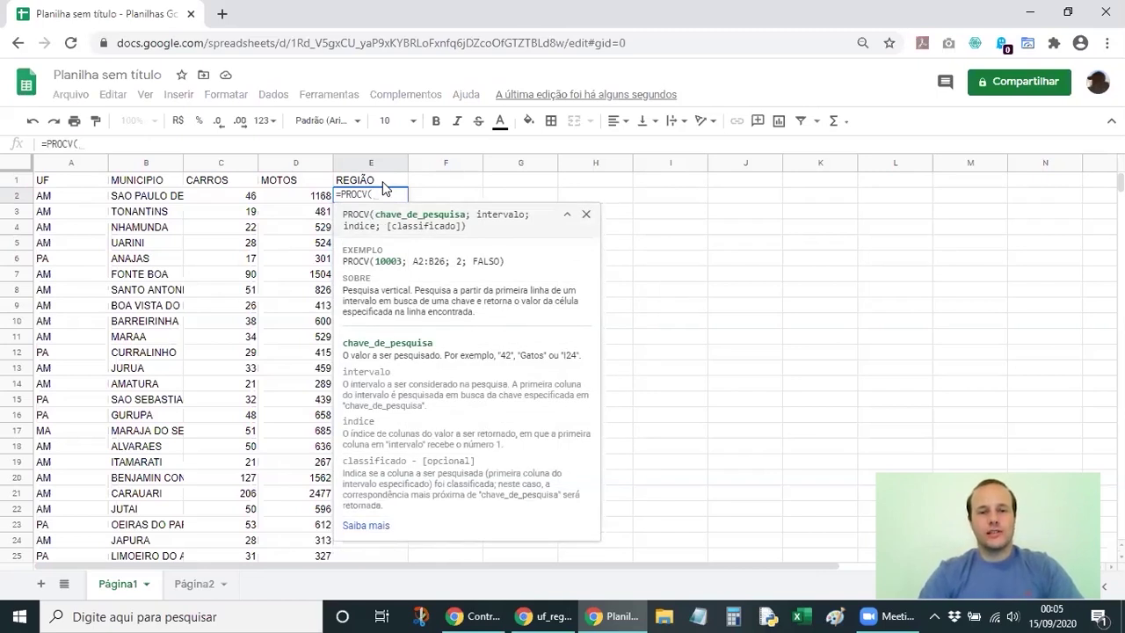
{"action": "left_click", "coordinate": [68, 199]}
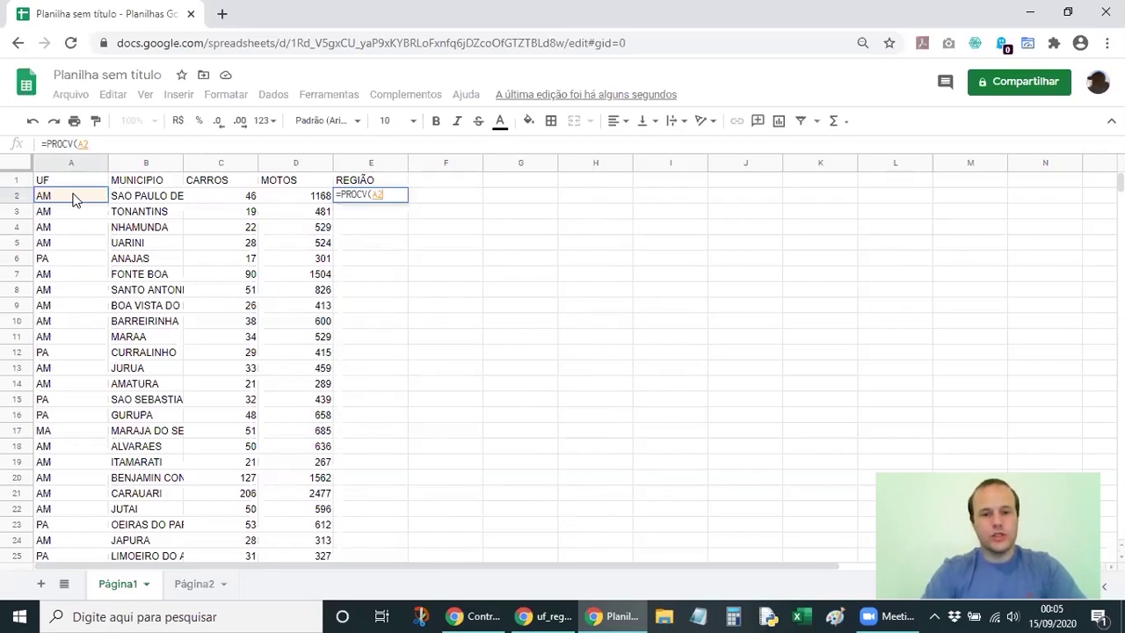
{"action": "type", "text": ";"}
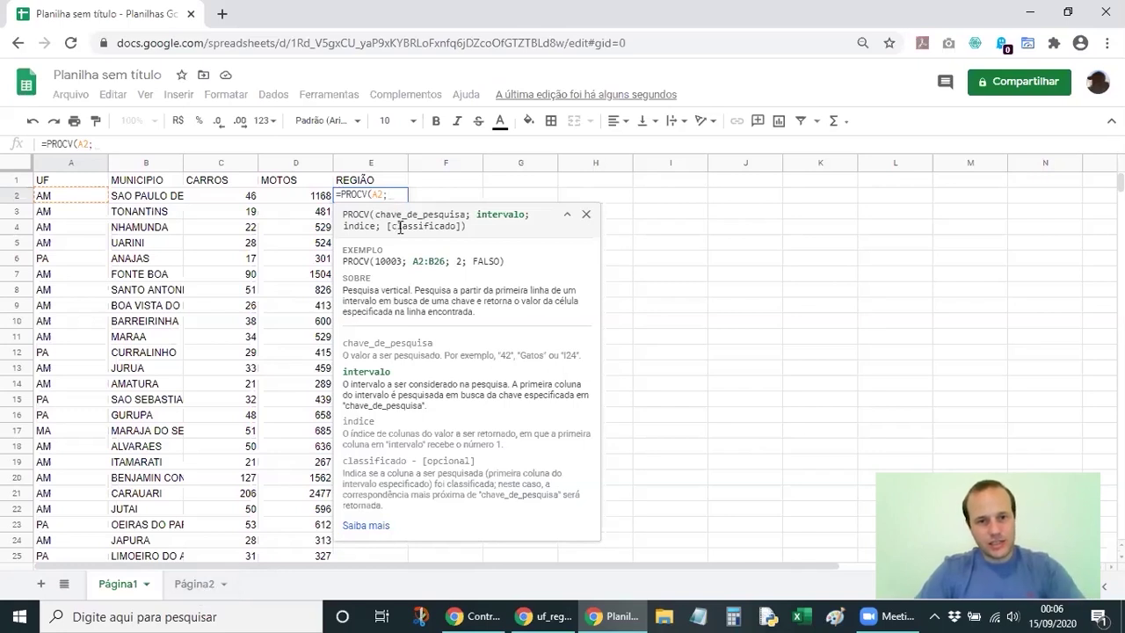
{"action": "left_click", "coordinate": [195, 585]}
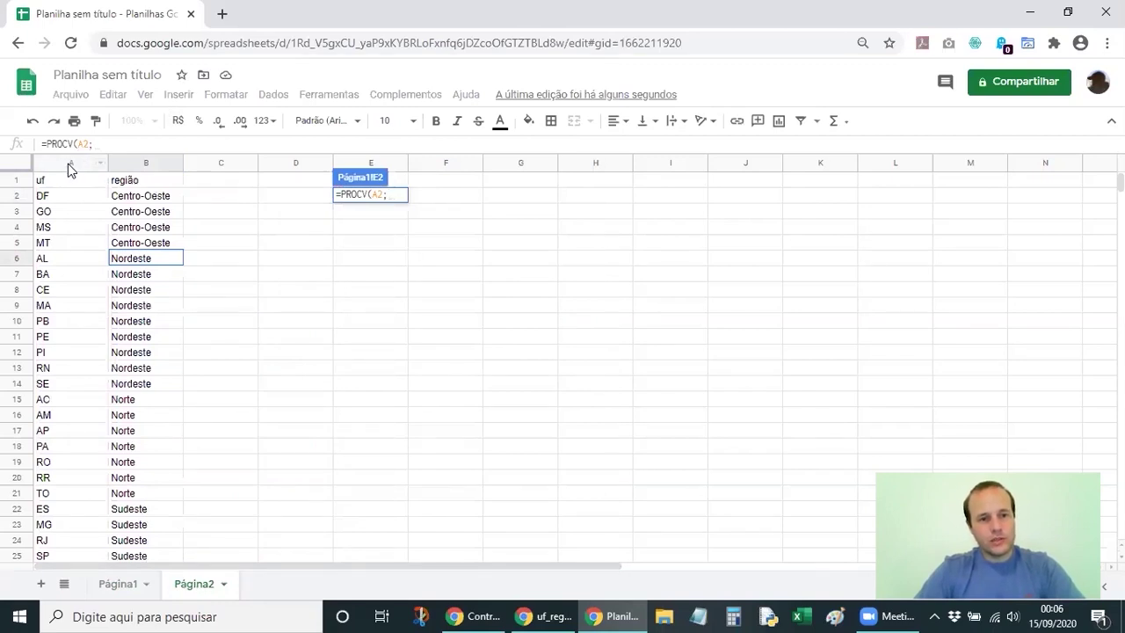
Complete E2's formula as =PROCV(A2;'Página2'!A:B;2;FALSO) and confirm it
{"action": "left_click_drag", "start_coordinate": [68, 163], "coordinate": [146, 164]}
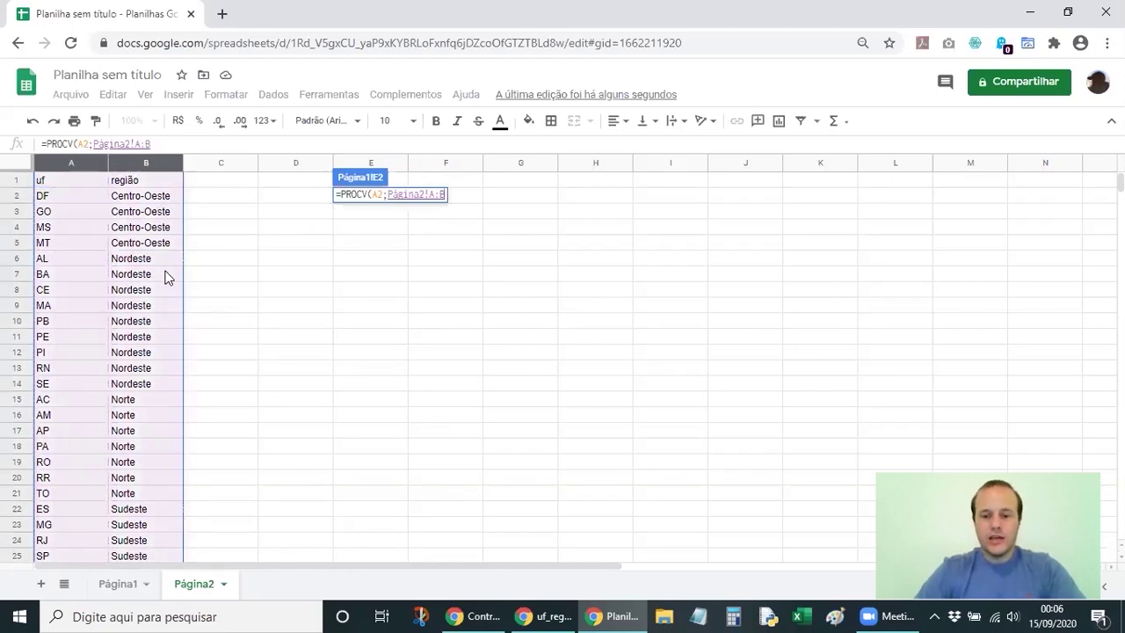
{"action": "type", "text": ";"}
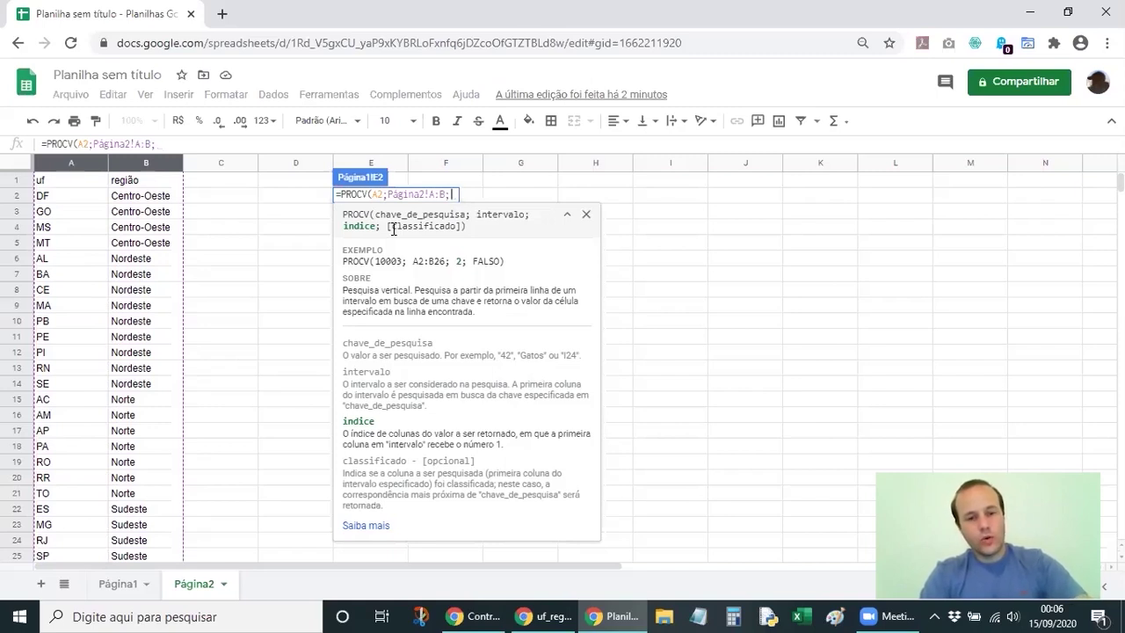
{"action": "type", "text": "2"}
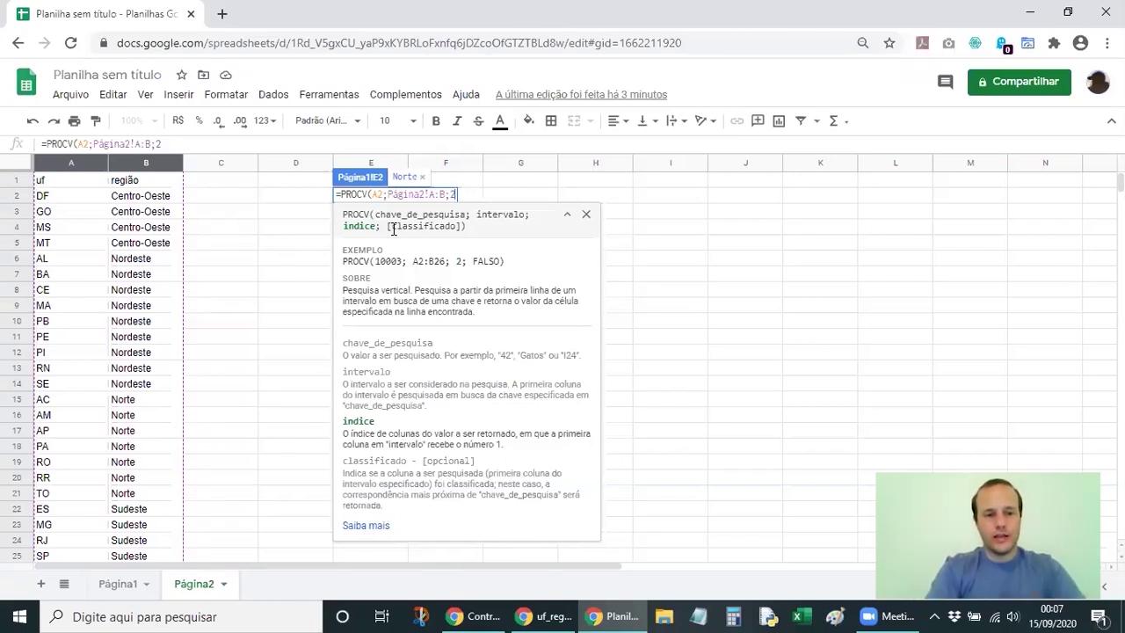
{"action": "type", "text": ";"}
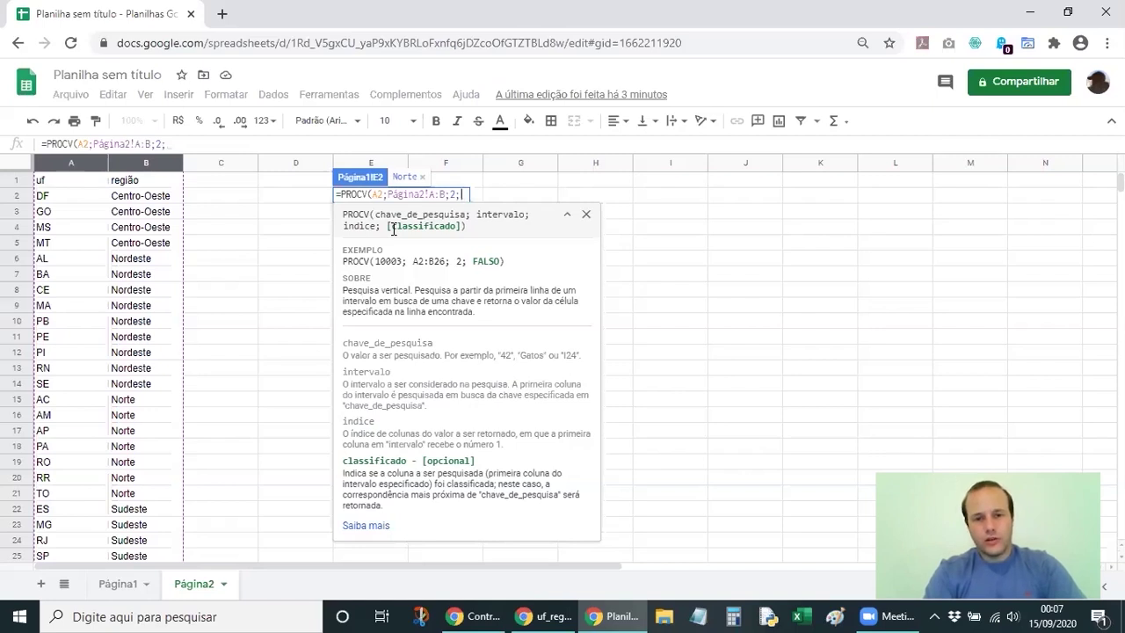
{"action": "type", "text": "FALSO)"}
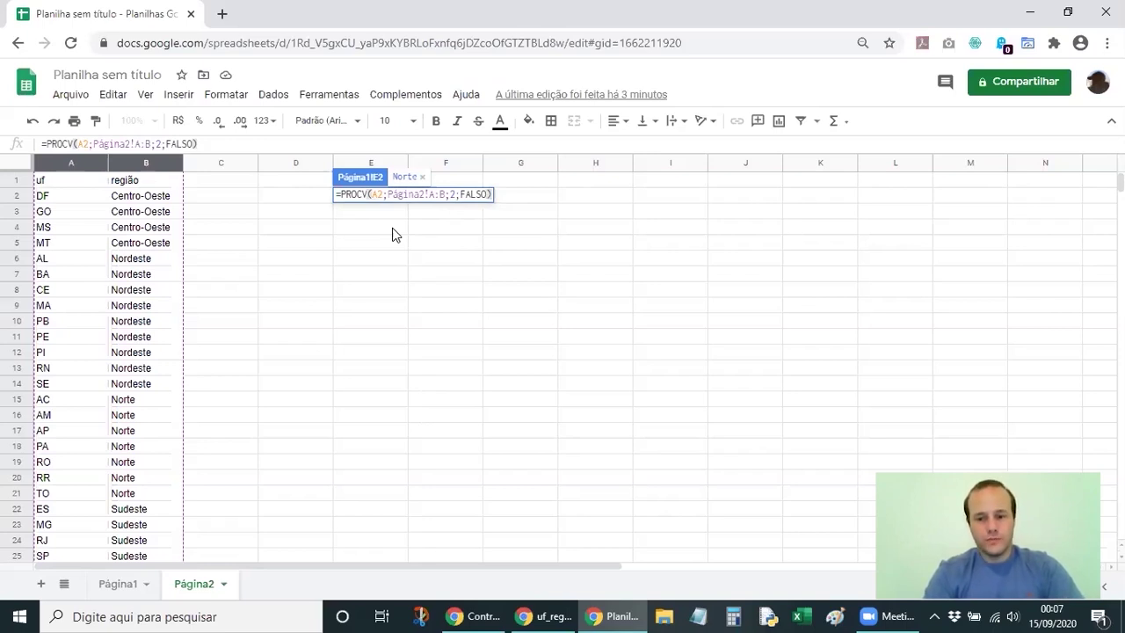
{"action": "key", "text": "Return"}
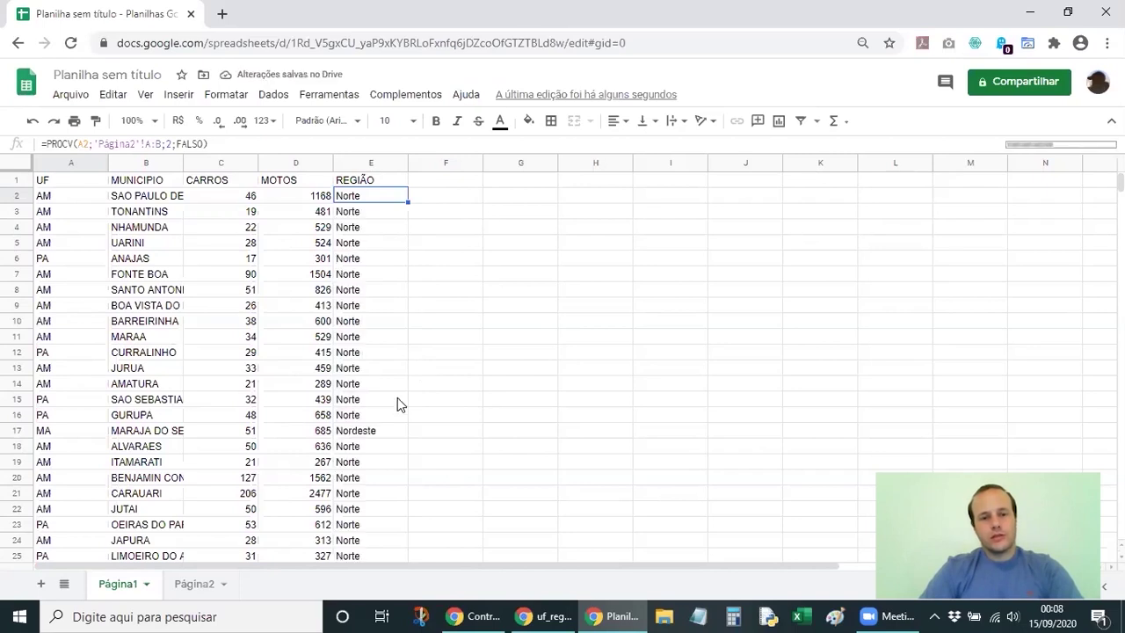
Verify E17 returns Nordeste for MA, then check row 53's state code and lookup result
{"action": "left_click", "coordinate": [66, 432]}
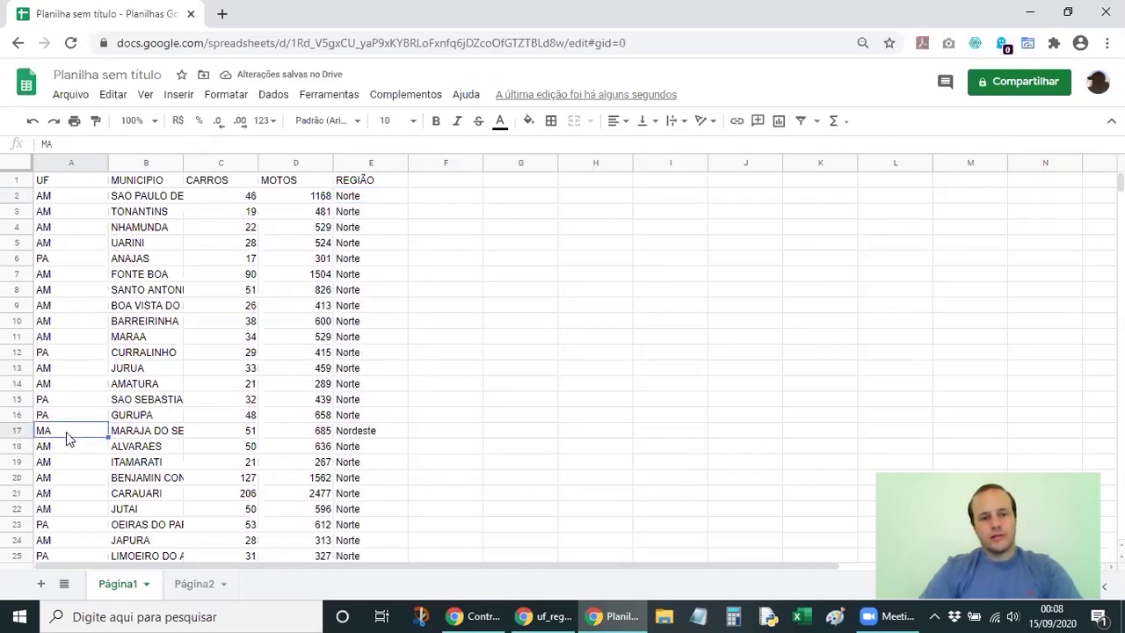
{"action": "left_click", "coordinate": [359, 433]}
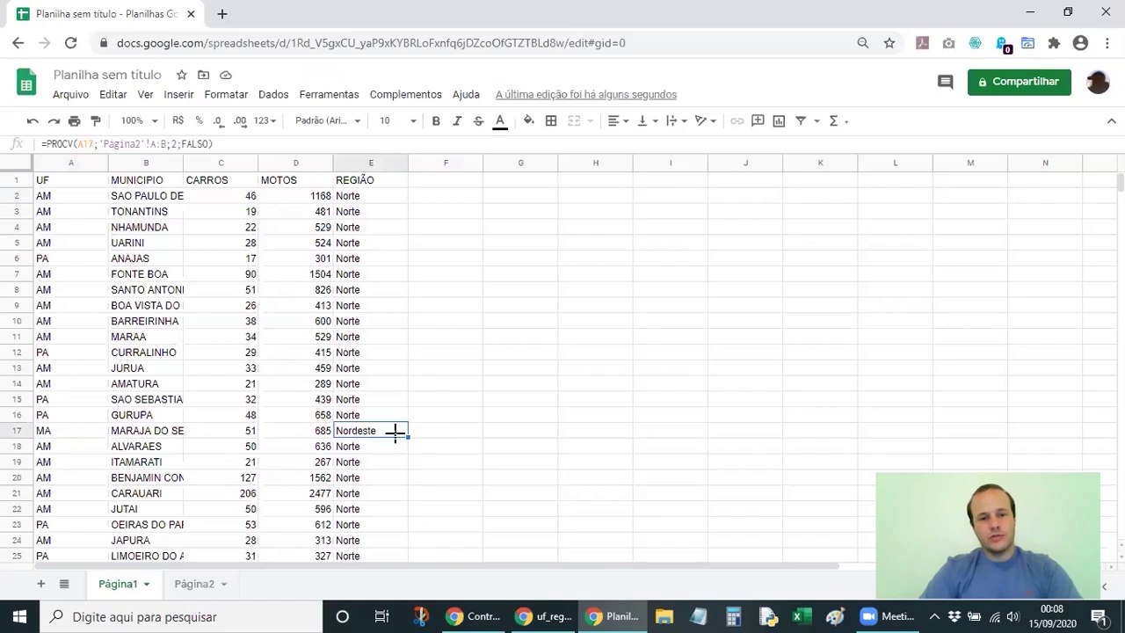
{"action": "scroll", "coordinate": [249, 462], "scroll_direction": "down", "scroll_amount": 5}
{"action": "scroll", "coordinate": [249, 462], "scroll_direction": "down", "scroll_amount": 2}
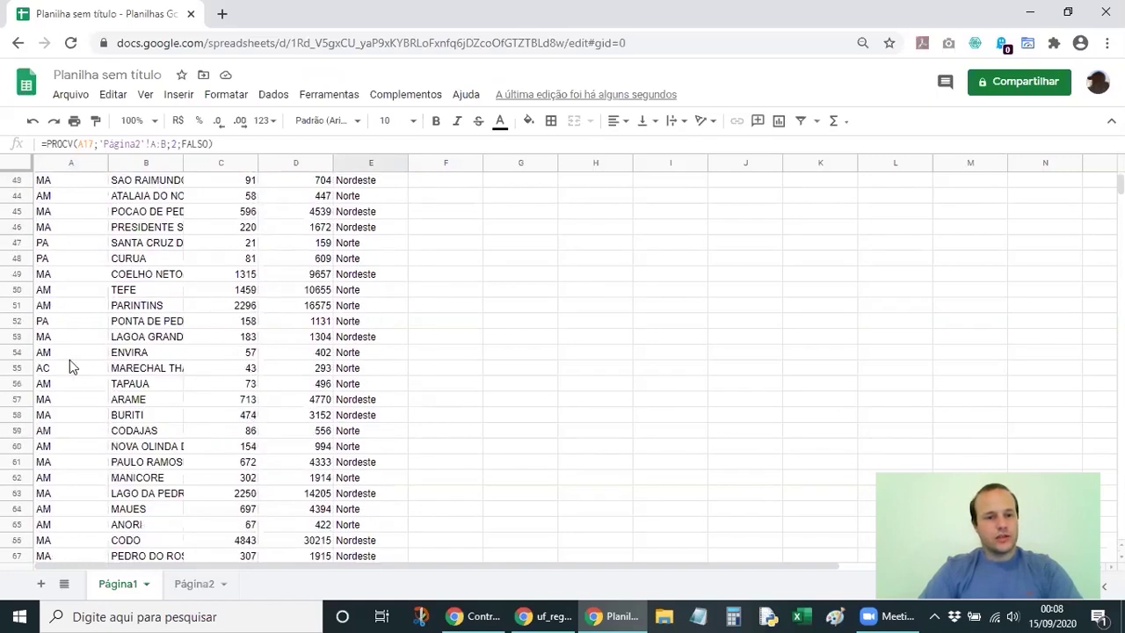
{"action": "left_click", "coordinate": [44, 341]}
{"action": "left_click", "coordinate": [358, 336]}
{"action": "scroll", "coordinate": [343, 400], "scroll_direction": "down", "scroll_amount": 8}
{"action": "scroll", "coordinate": [343, 400], "scroll_direction": "down", "scroll_amount": 16}
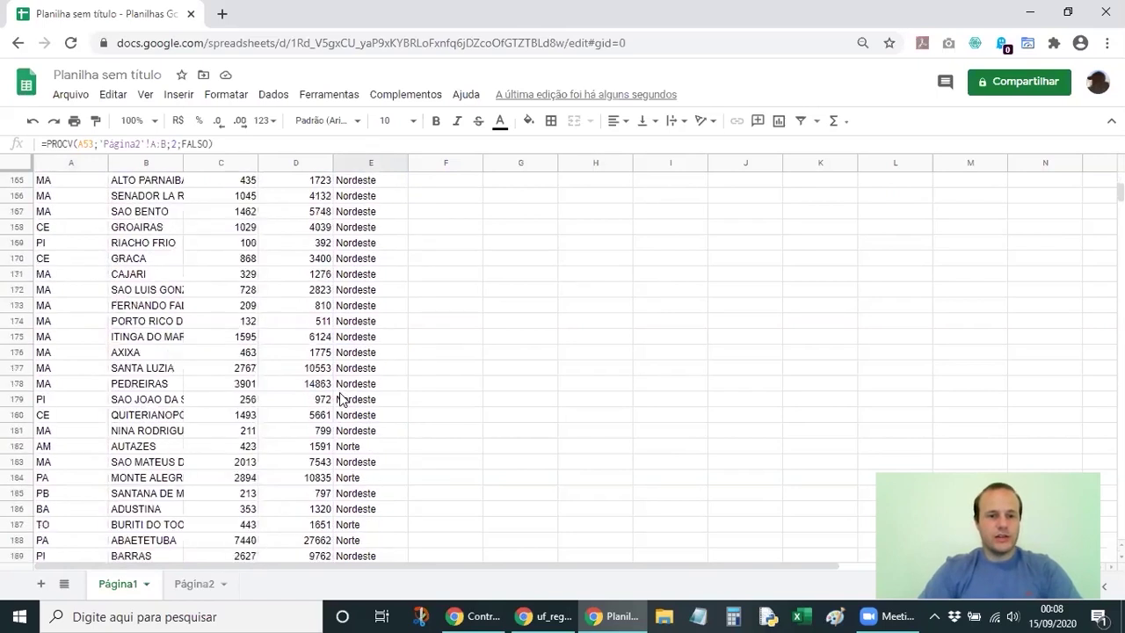
Spot-check the PROCV lookups in E4, E7 and E3, then review the REGIÃO header in E1
{"action": "scroll", "coordinate": [941, 185], "scroll_direction": "up", "scroll_amount": 20}
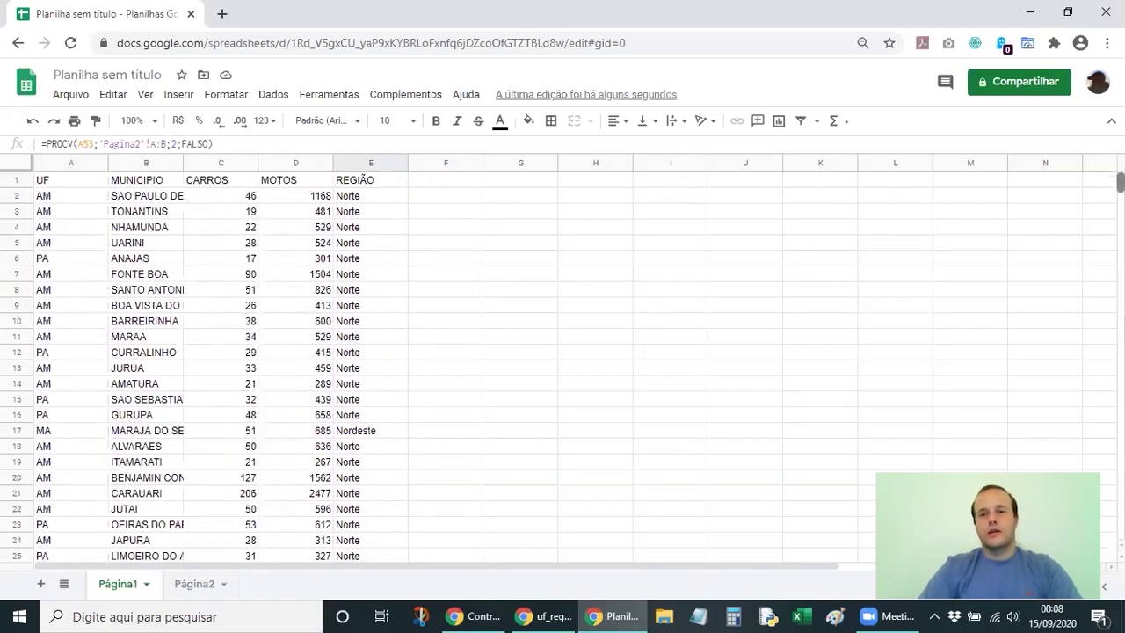
{"action": "left_click", "coordinate": [365, 229]}
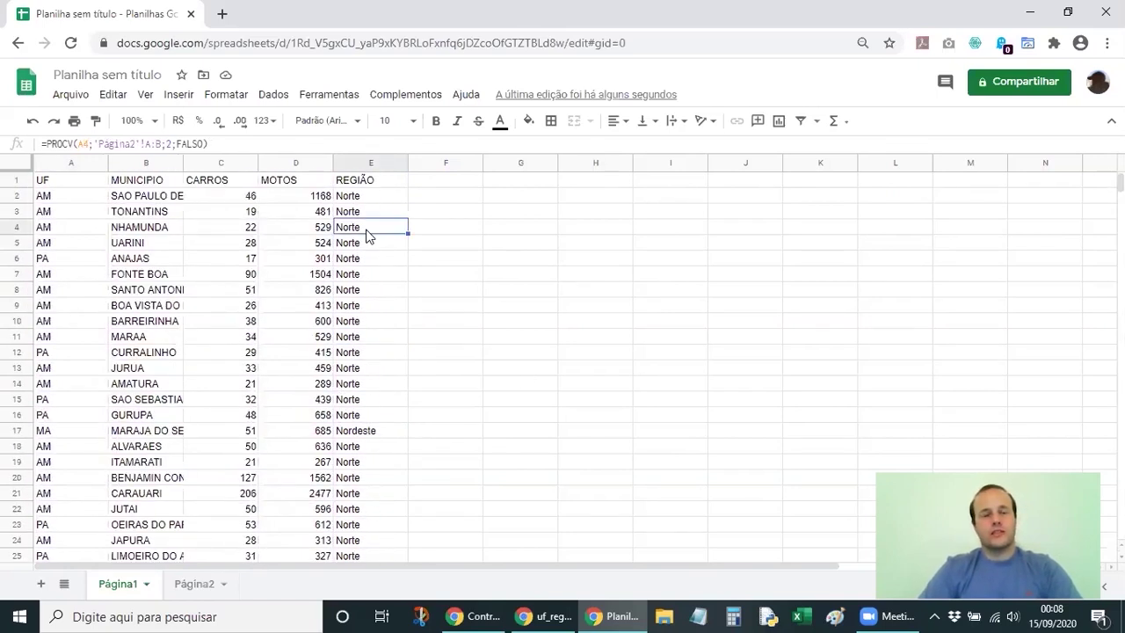
{"action": "left_click", "coordinate": [362, 275]}
{"action": "left_click", "coordinate": [231, 243]}
{"action": "left_click", "coordinate": [366, 216]}
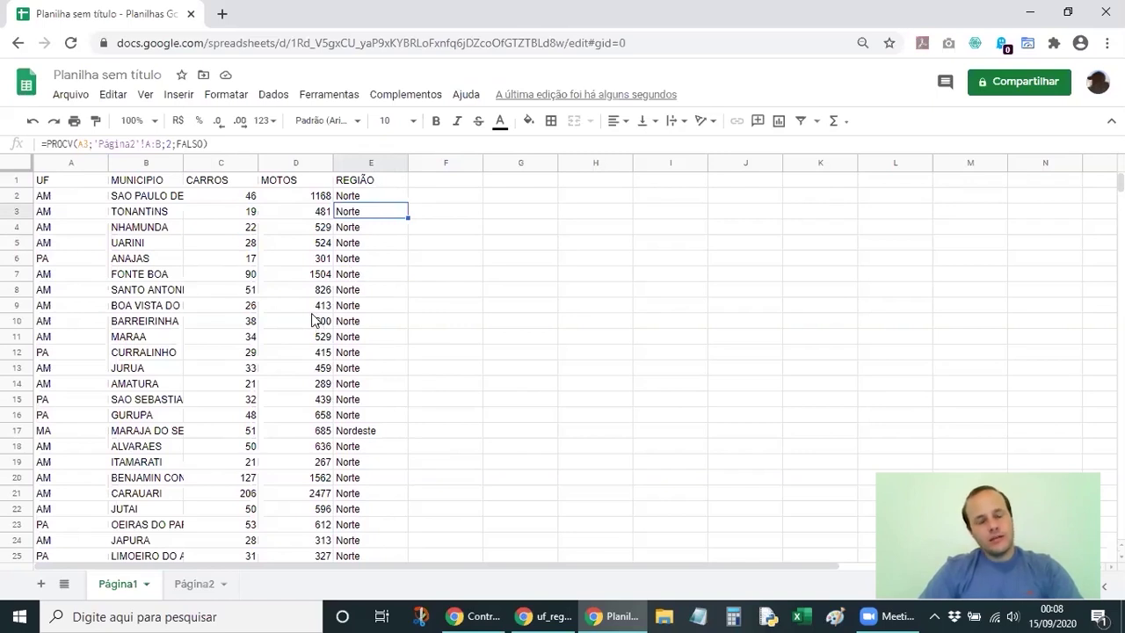
{"action": "left_click", "coordinate": [384, 277]}
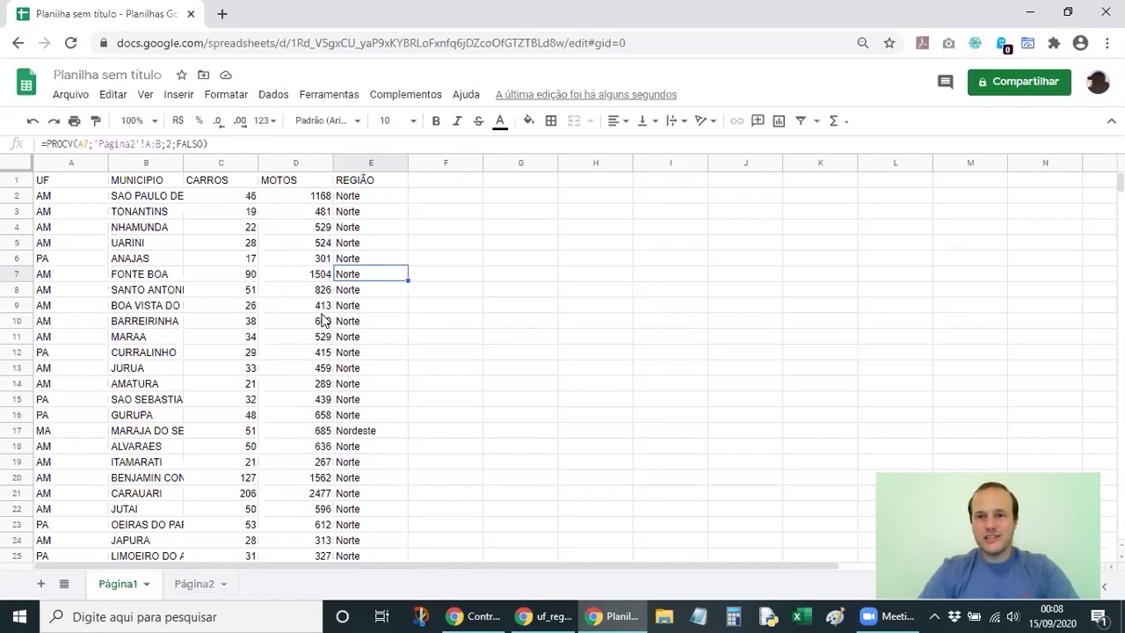
{"action": "left_click", "coordinate": [374, 182]}
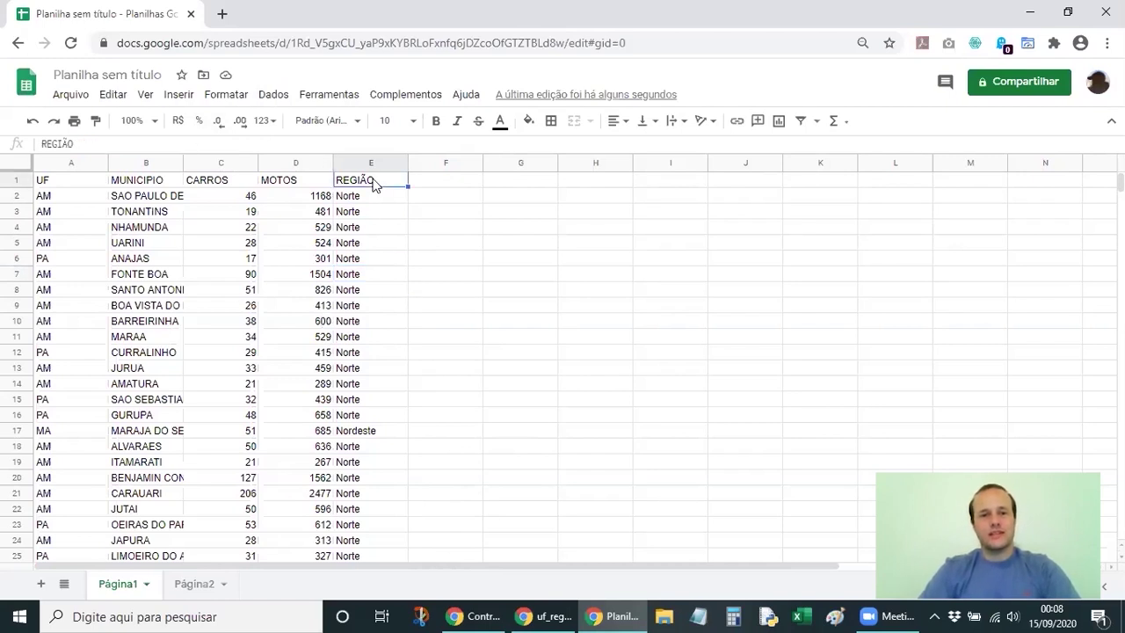